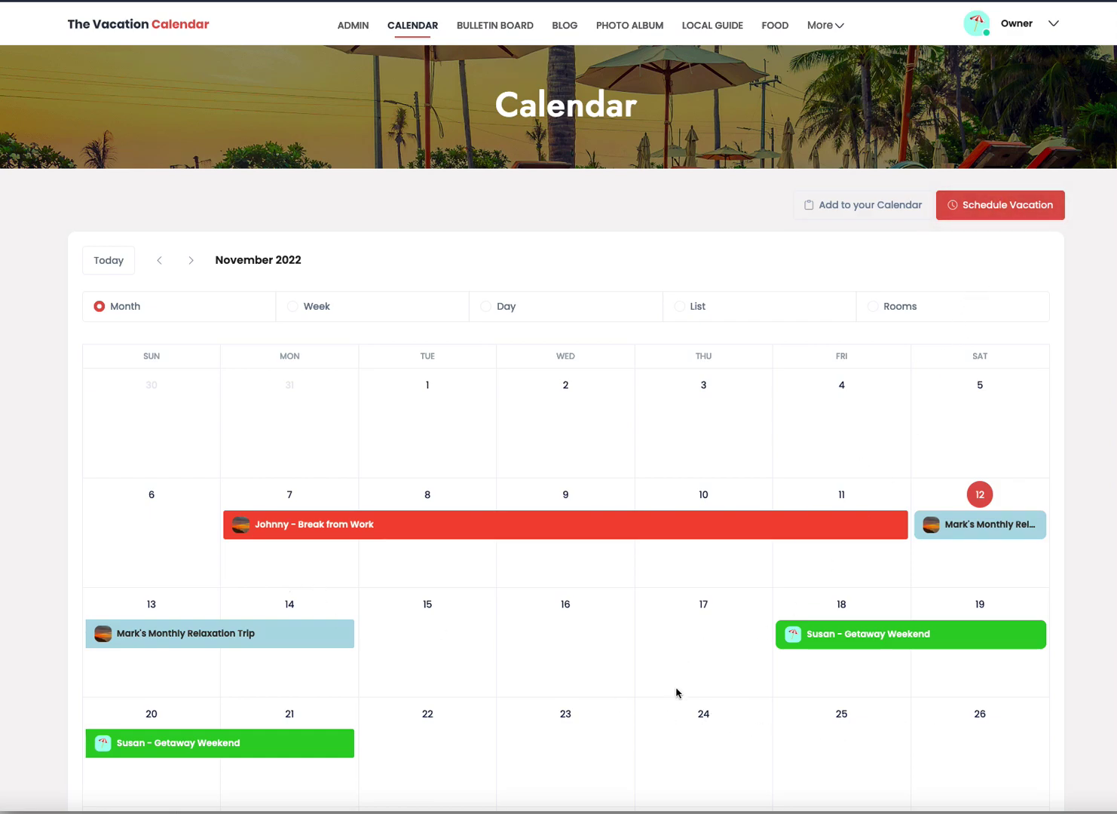
Start a new vacation from November 24, 2022 and name it with the owner's first name followed by "Thanksgiving"
click(690, 735)
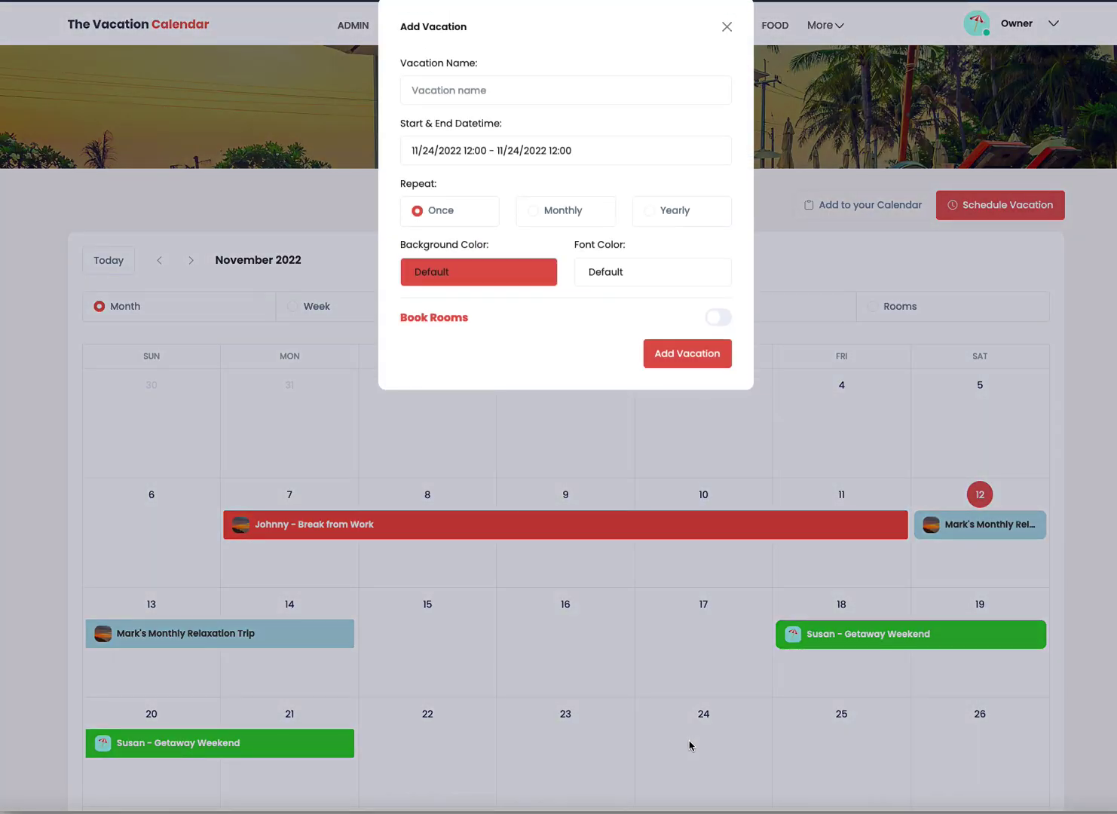
click(455, 92)
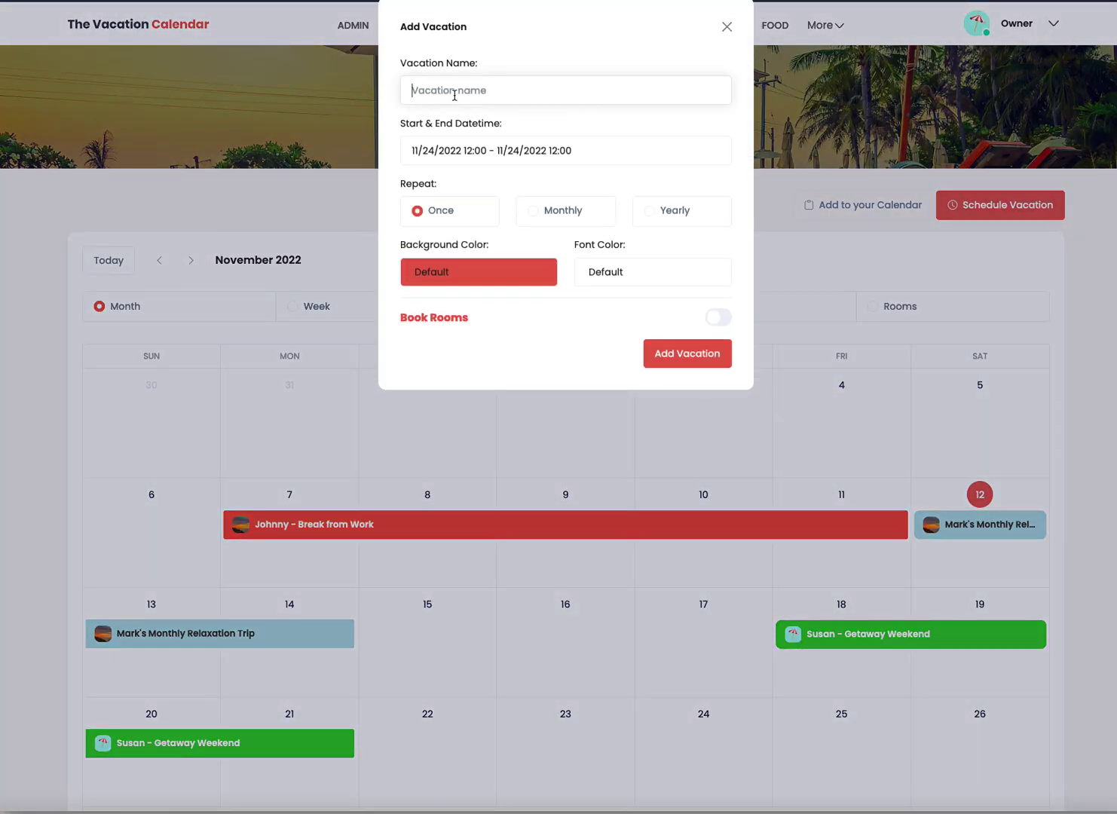
text(John THank)
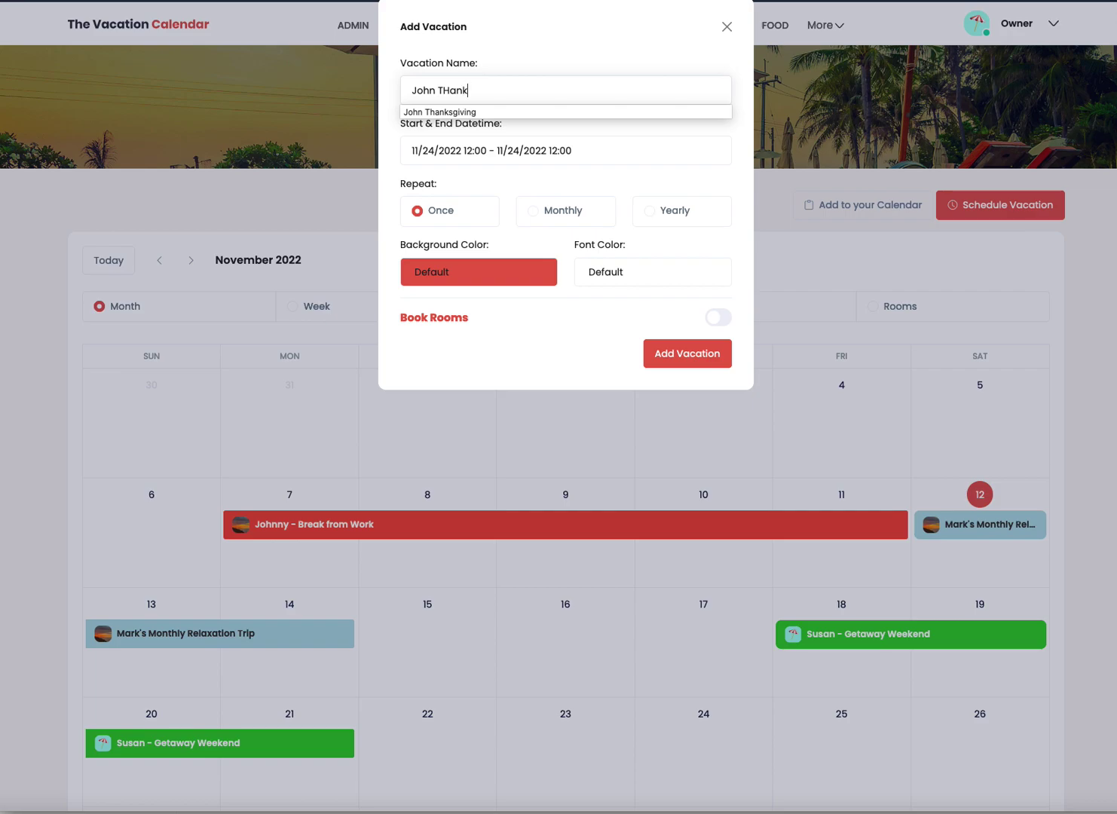
text(hanksgiving)
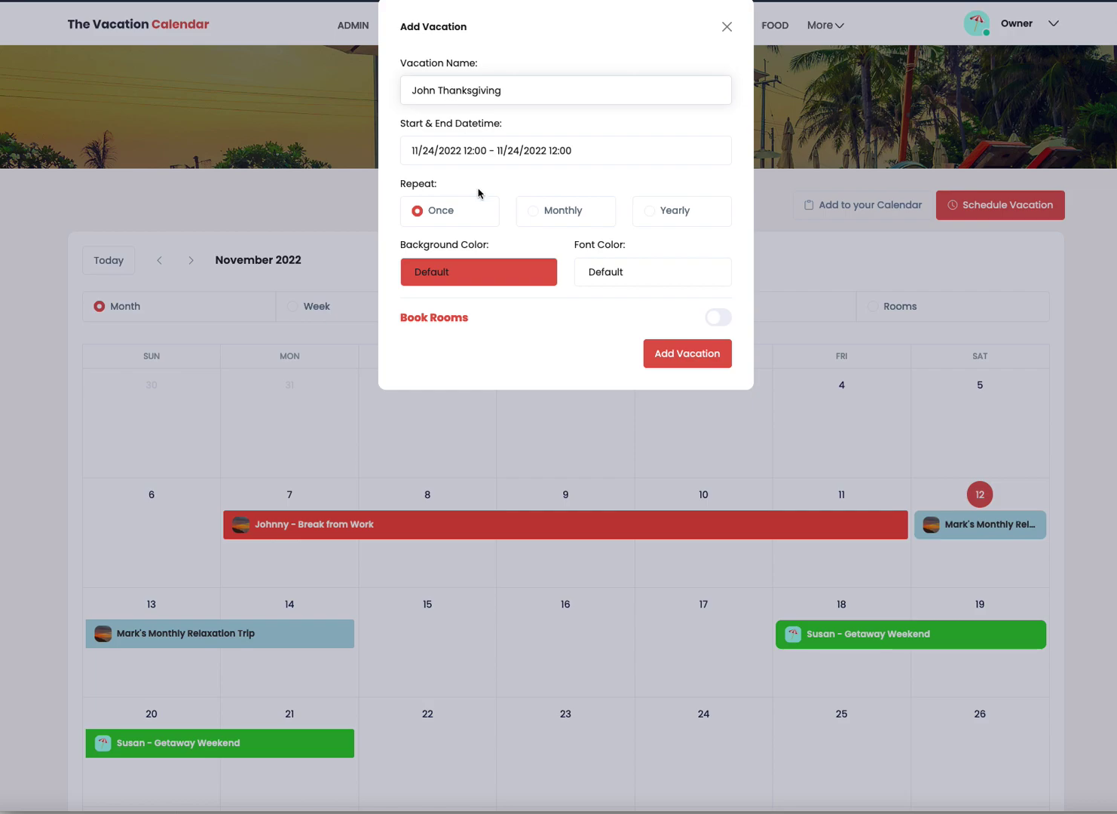
Set the vacation dates to 11/23/2022 through 11/28/2022 and add the vacation to the calendar
click(483, 149)
click(486, 279)
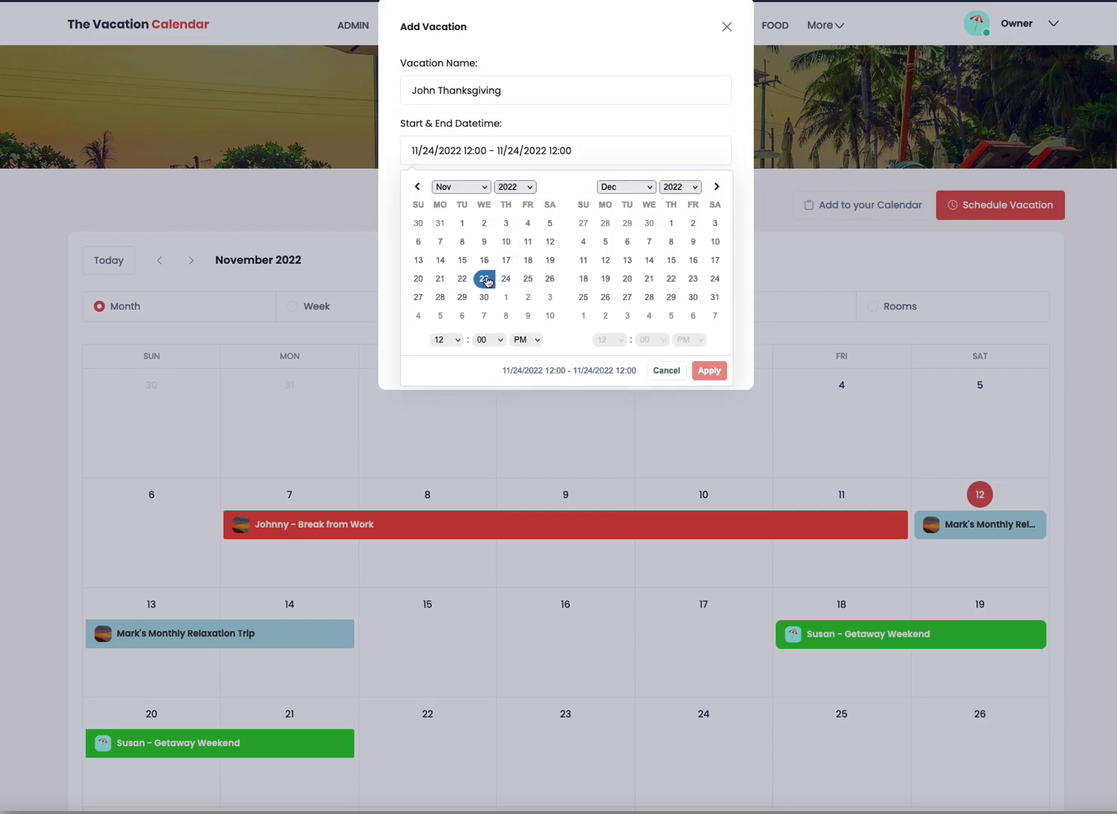
click(441, 299)
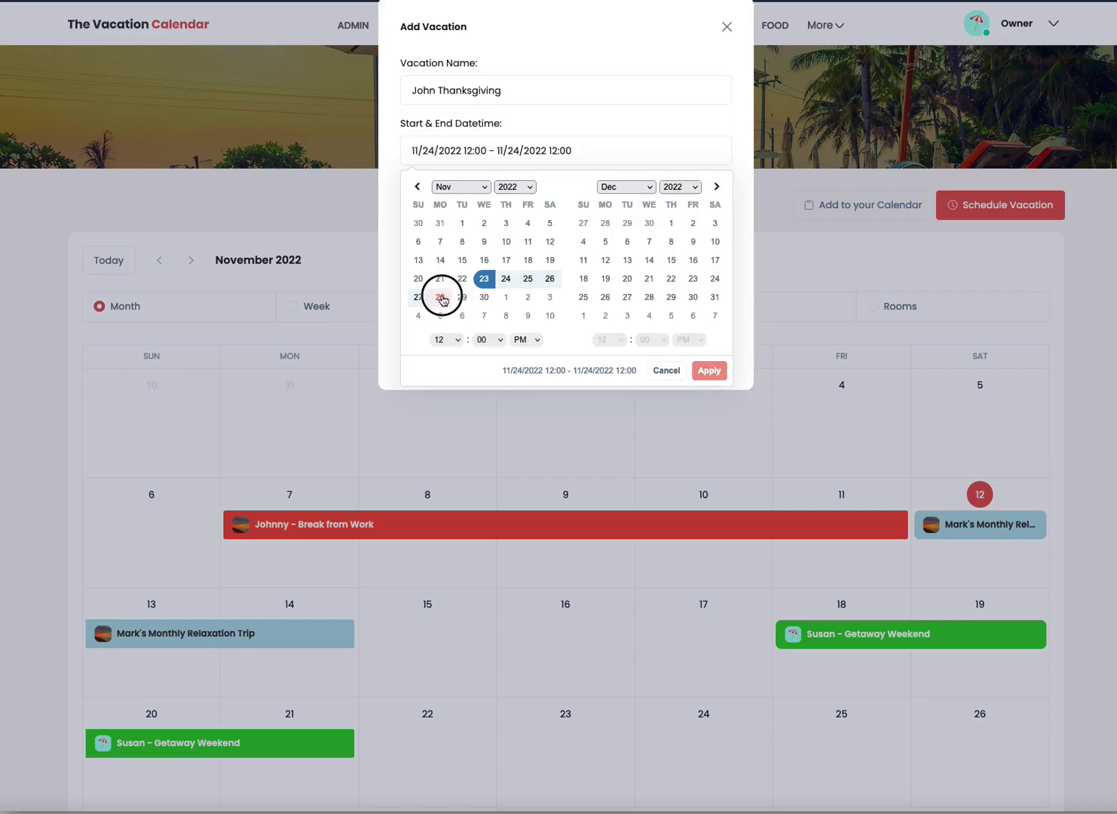
click(705, 373)
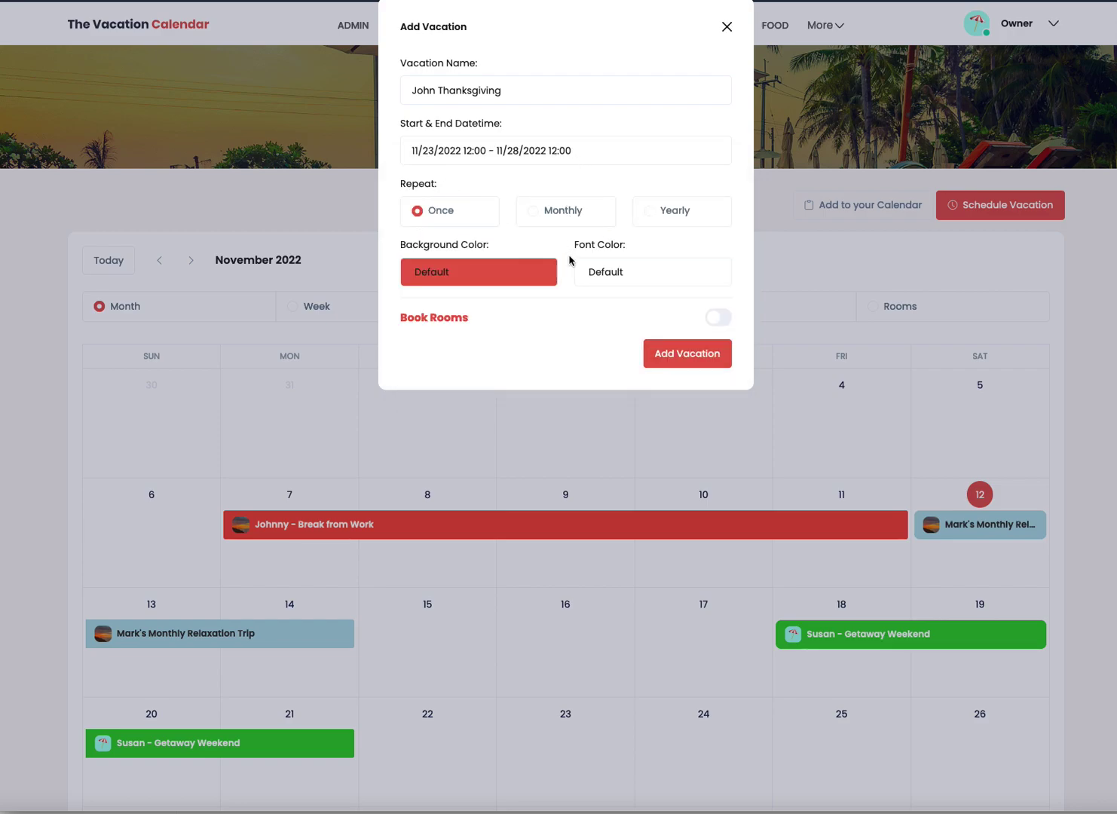
click(691, 353)
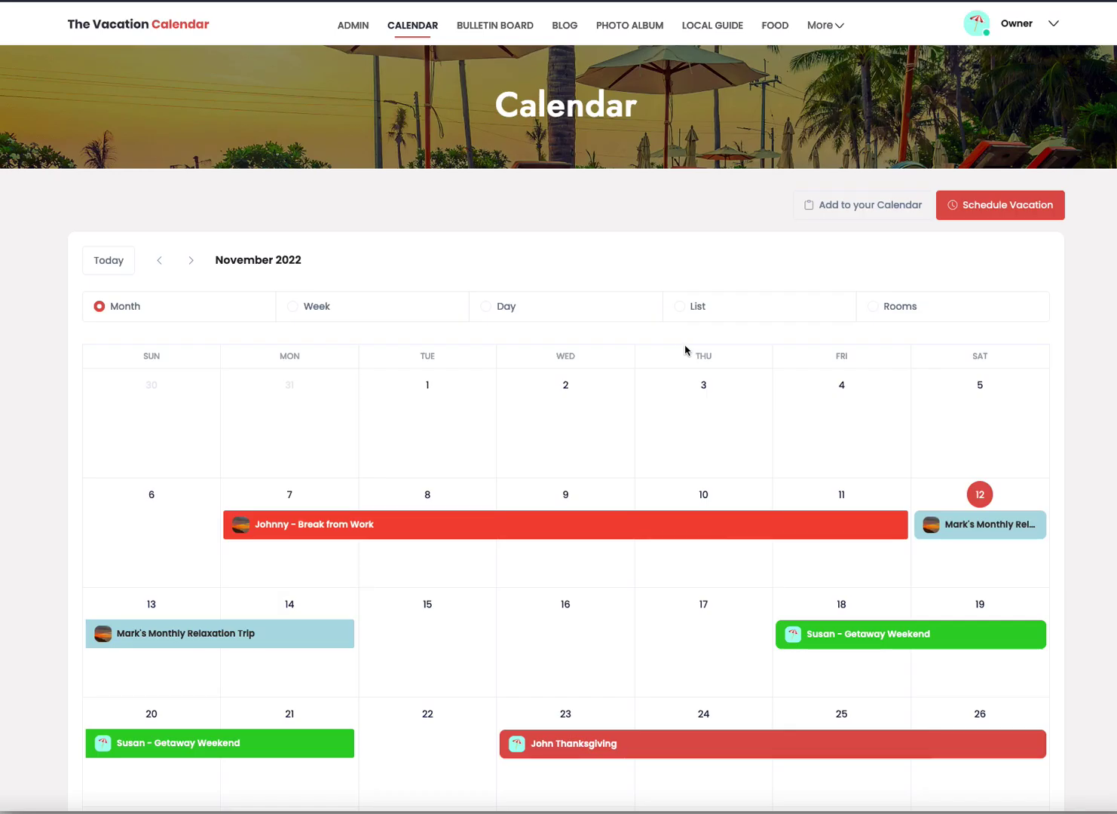
scroll(736, 537, down, 2)
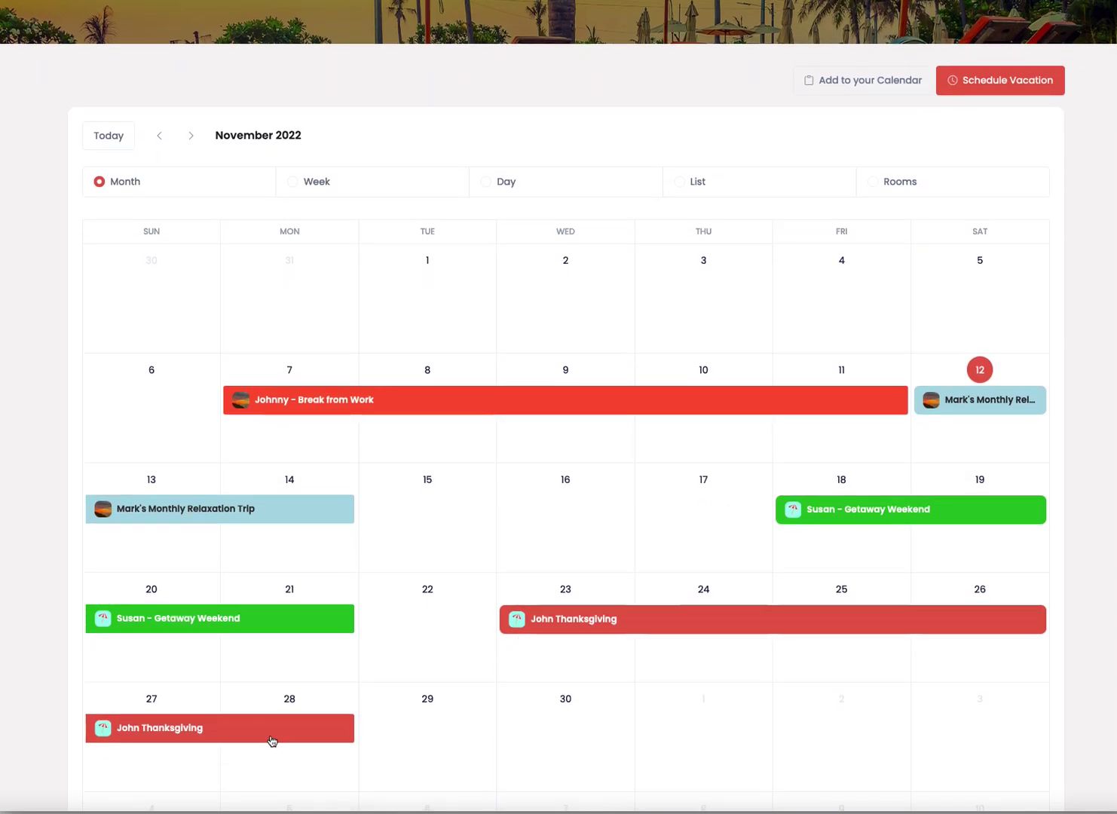
scroll(612, 621, up, 2)
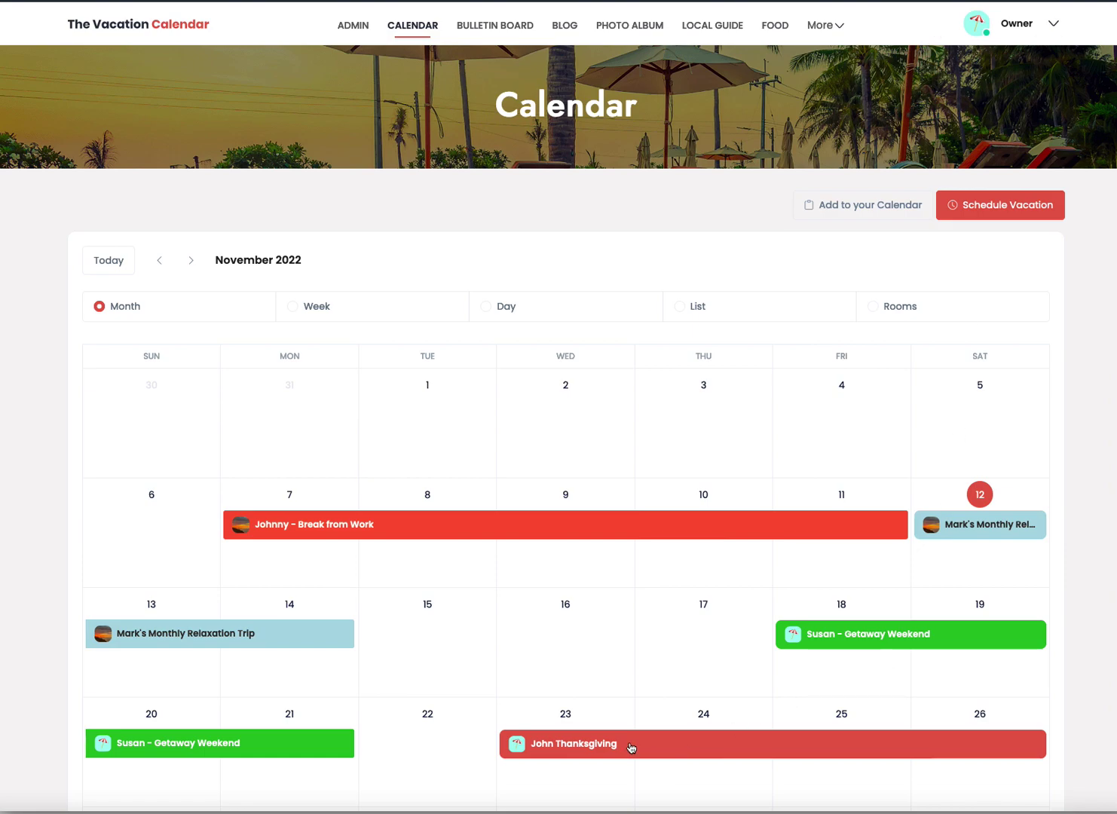
Switch to the browser signed in as House and check its November 2022 calendar for the Thanksgiving vacation
key(super+Tab)
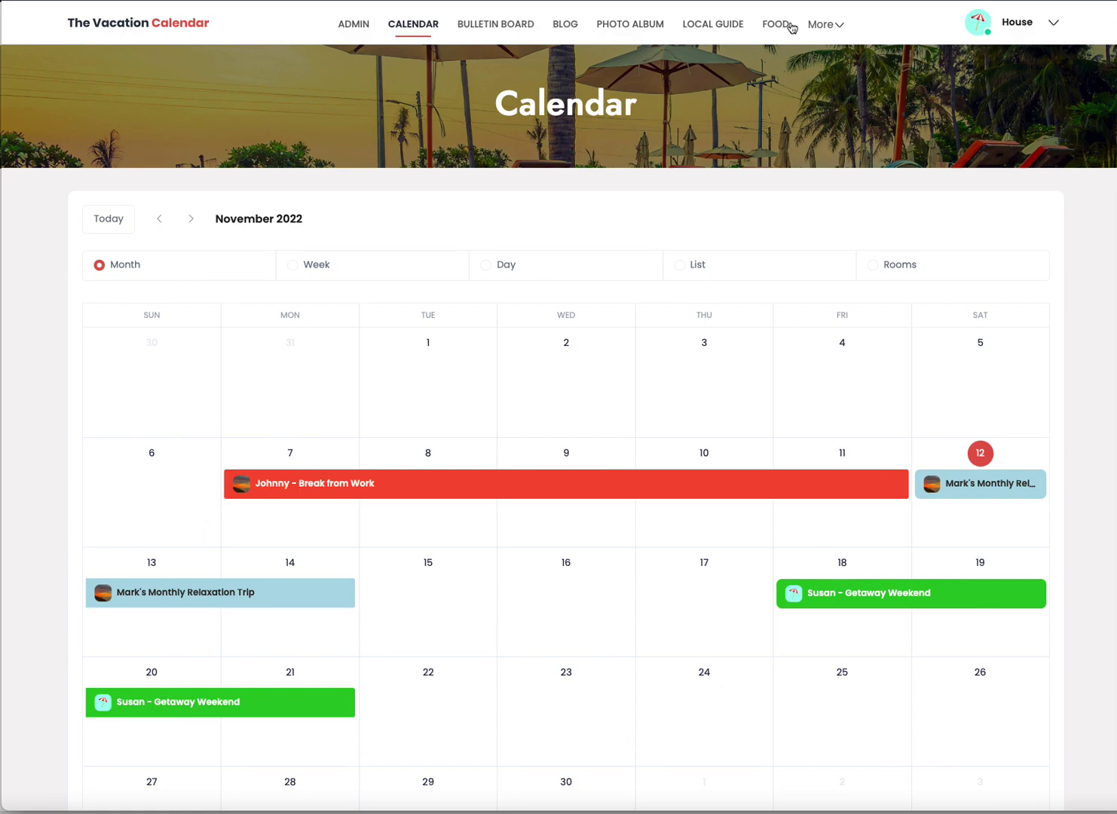
scroll(630, 326, down, 2)
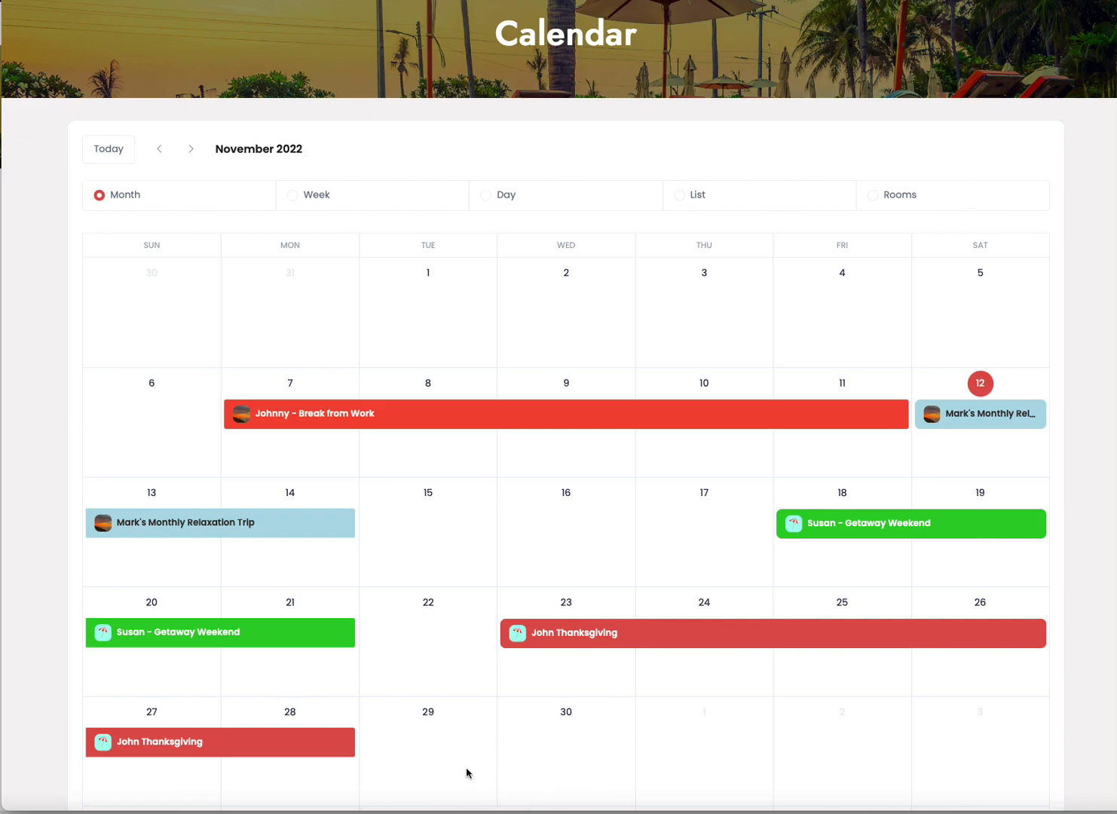
scroll(466, 771, up, 2)
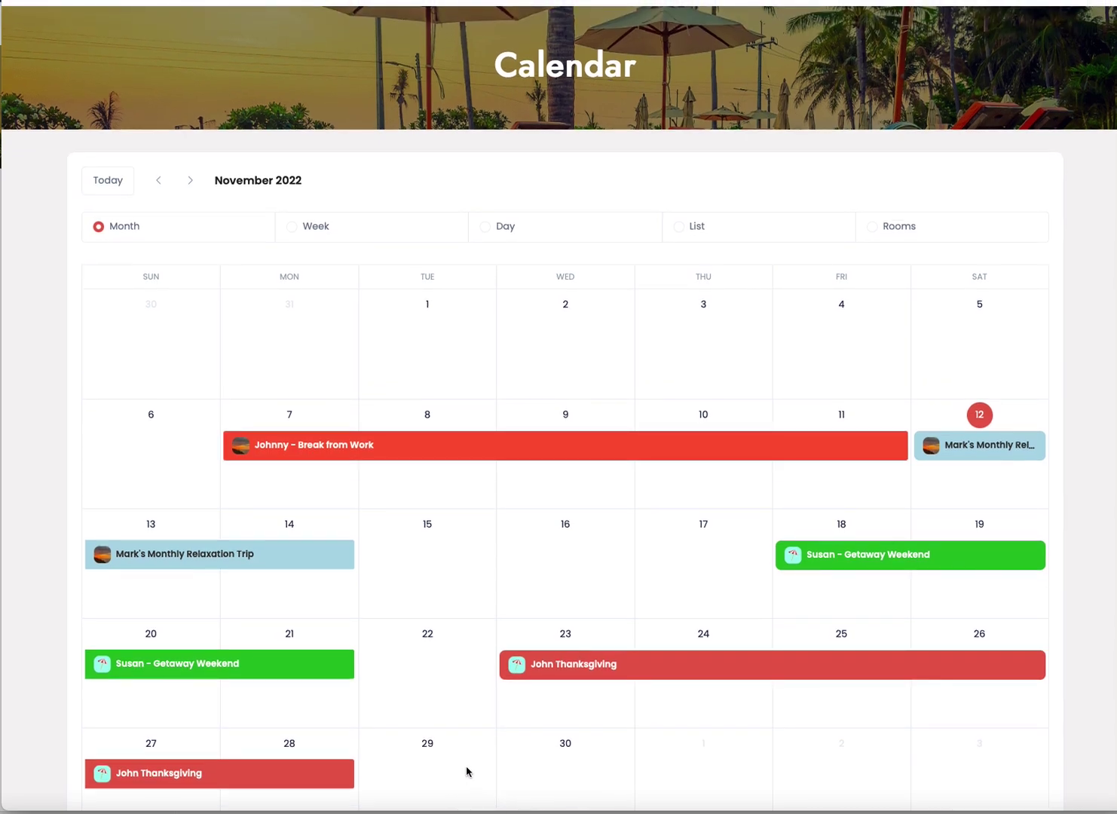
scroll(466, 772, up, 2)
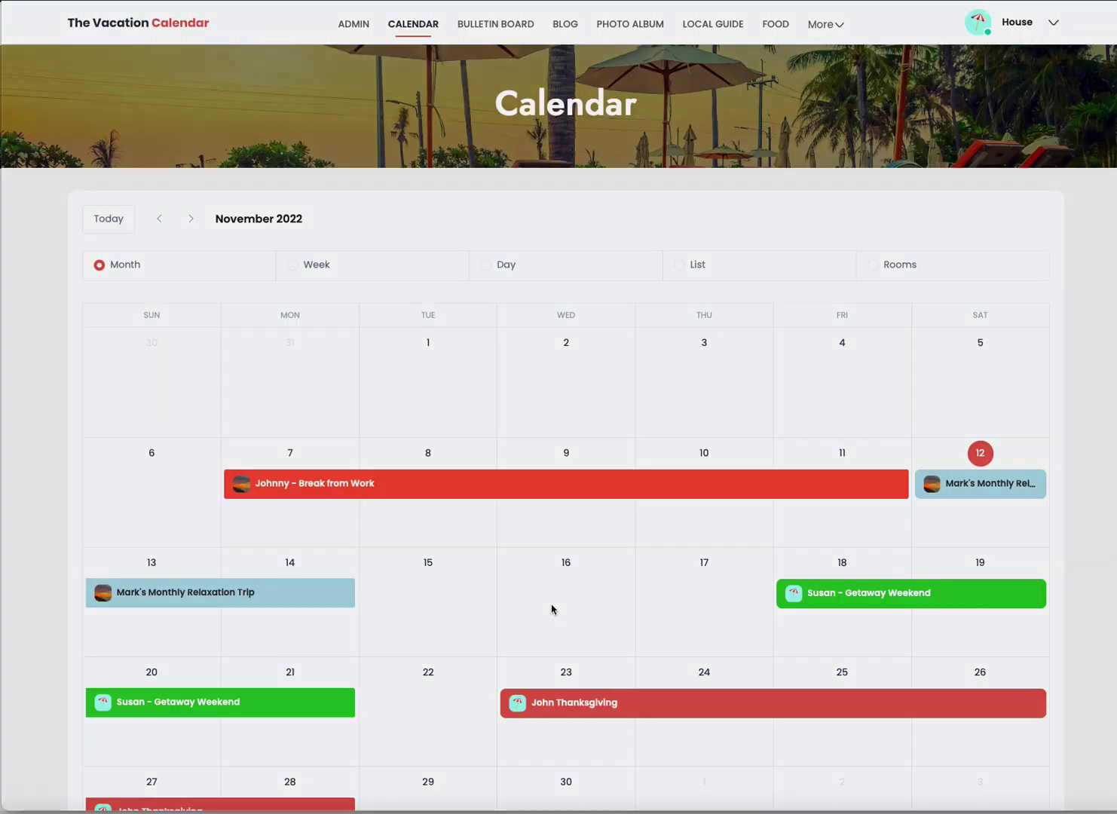
View the house-use request form for November 16 and the join request form for the Thanksgiving vacation, closing both without sending
click(550, 611)
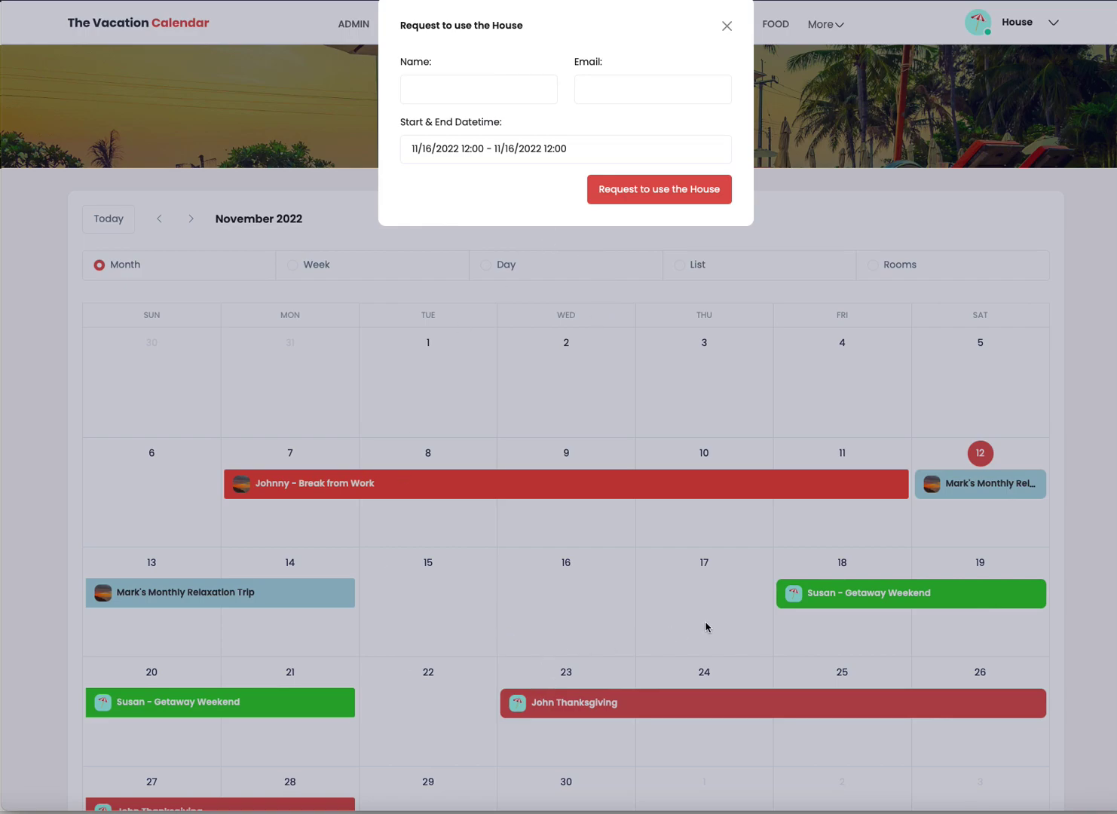
click(727, 25)
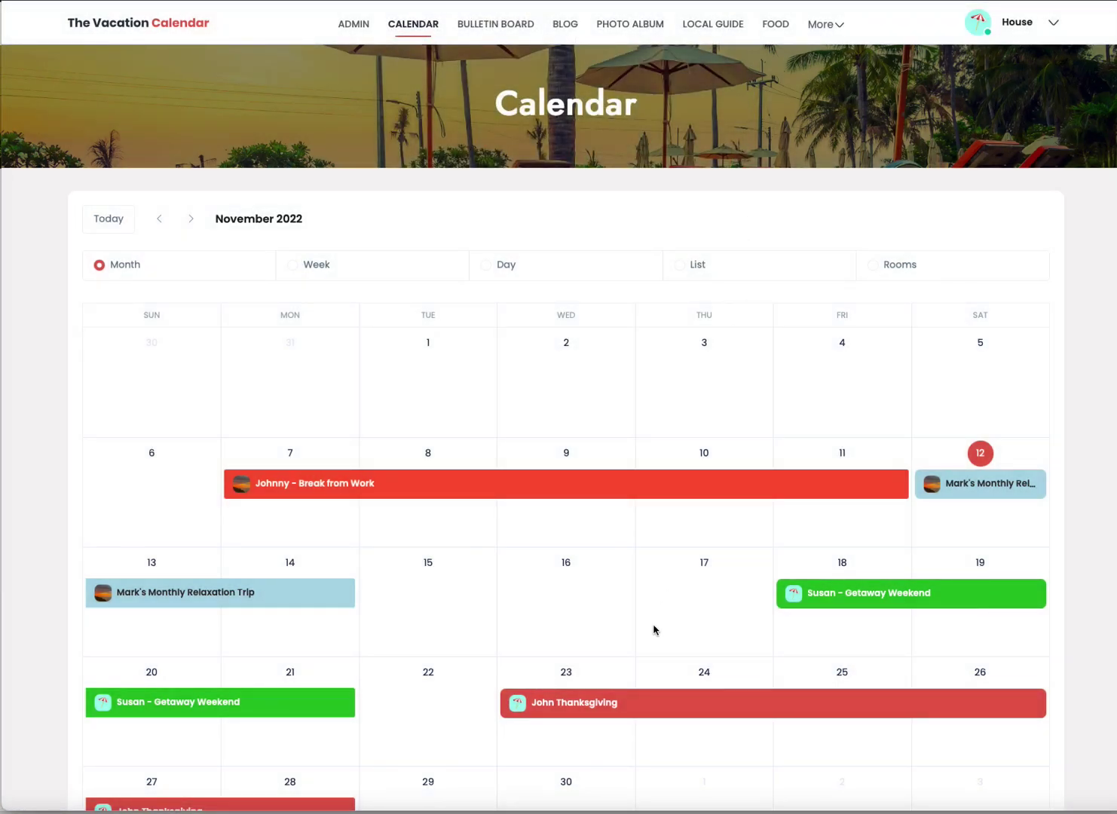
click(639, 705)
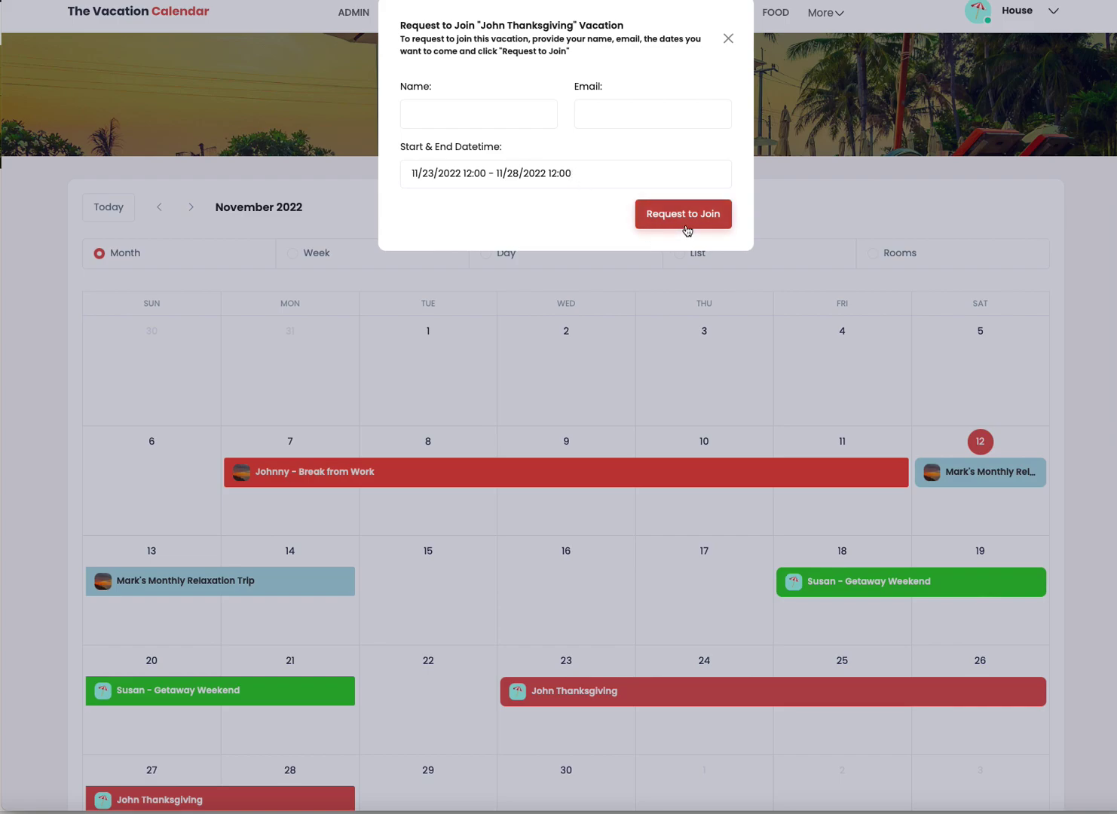
click(729, 42)
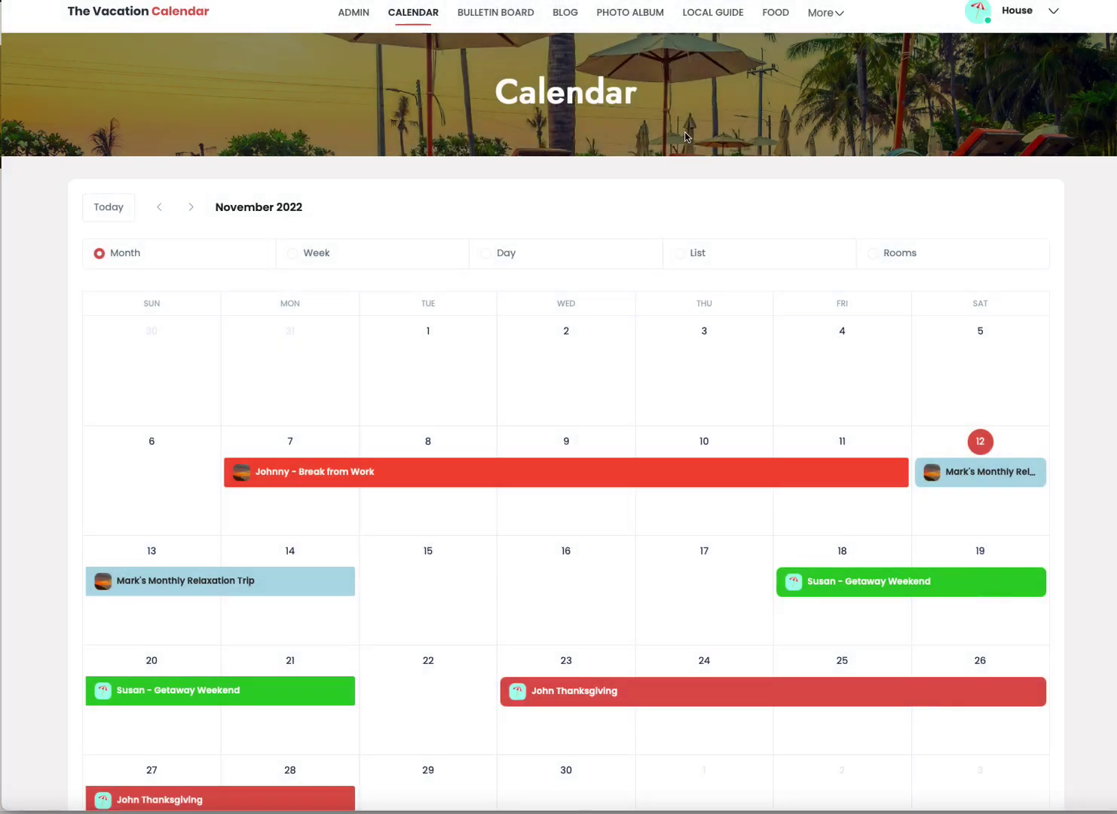
Switch to Google Chrome, where the Admin account is signed in, and open the calendar from the account settings
key(super+Tab)
key(super+Tab)
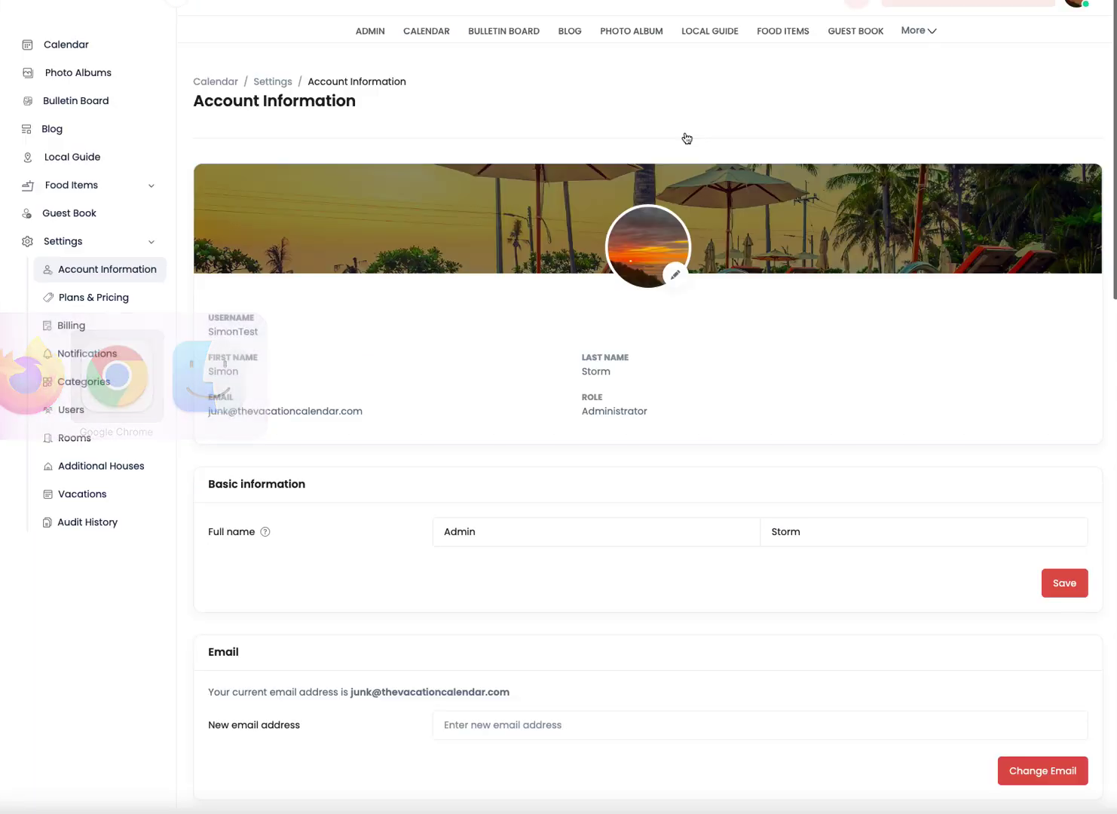
click(419, 31)
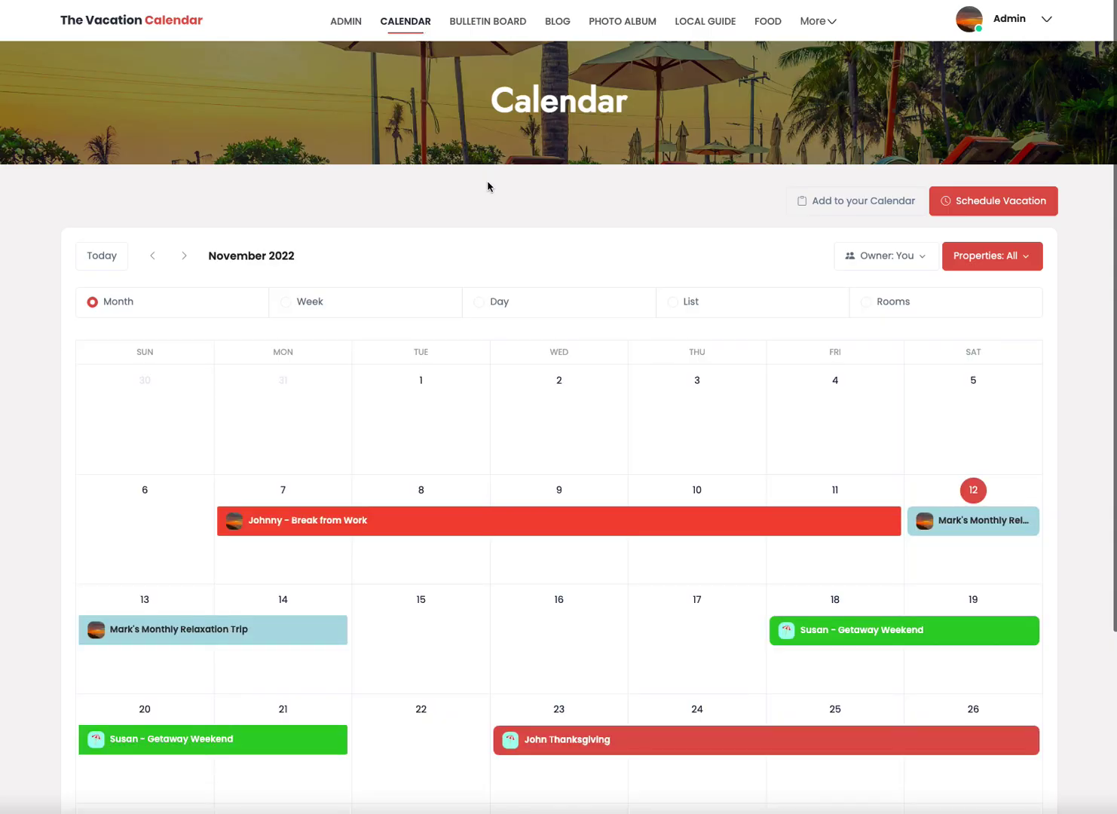
Change the Thanksgiving vacation's dates to 11/23/2022 through 11/27/2022 and save the update
scroll(708, 385, down, 1)
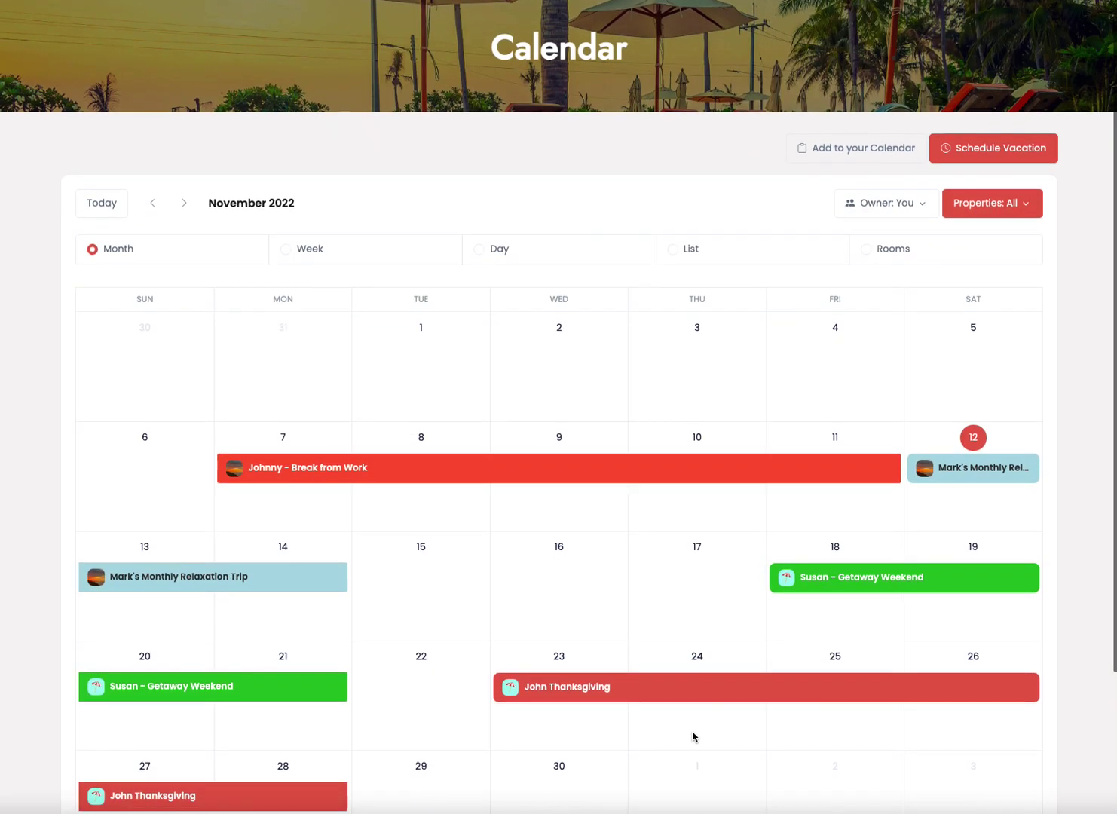
click(635, 686)
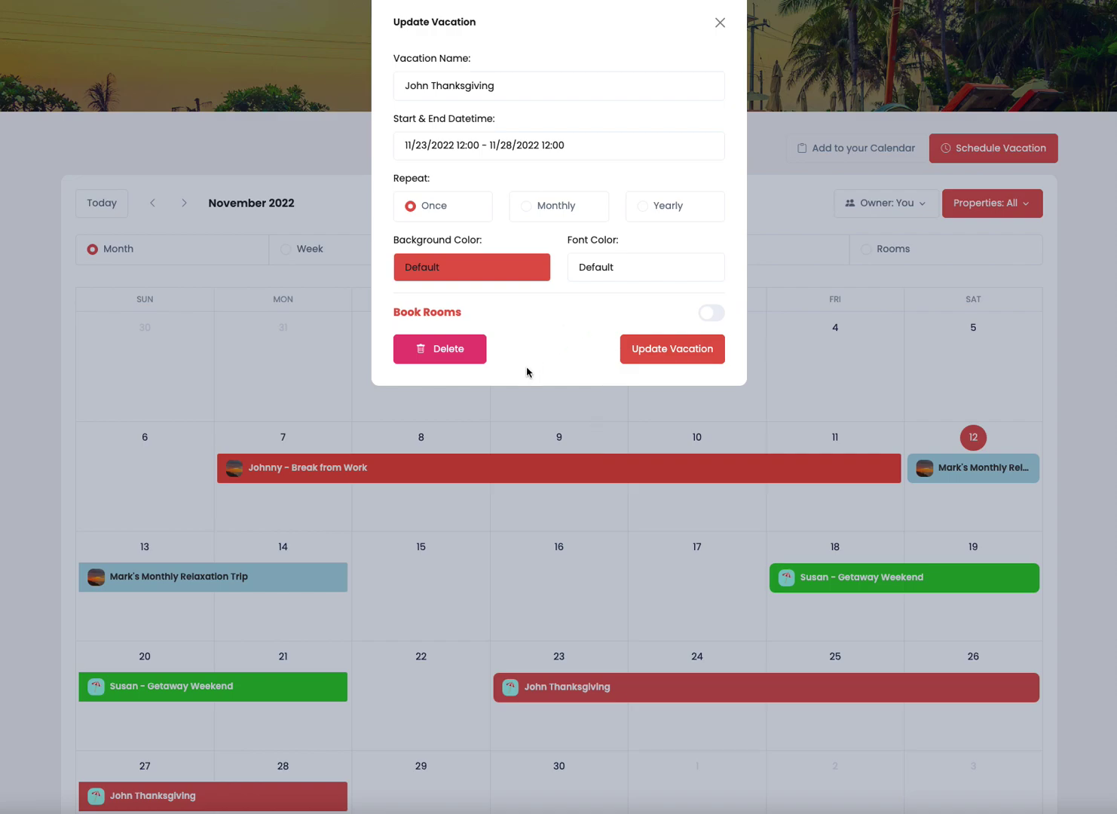
click(489, 145)
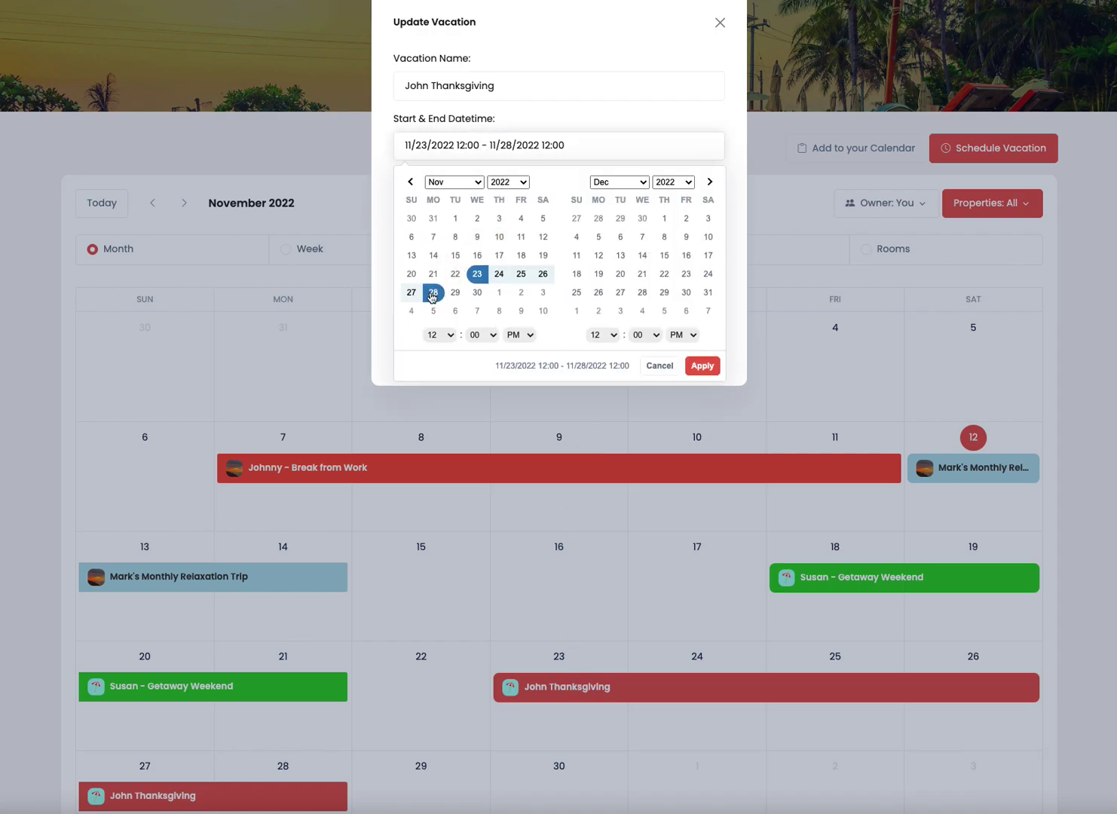
click(412, 293)
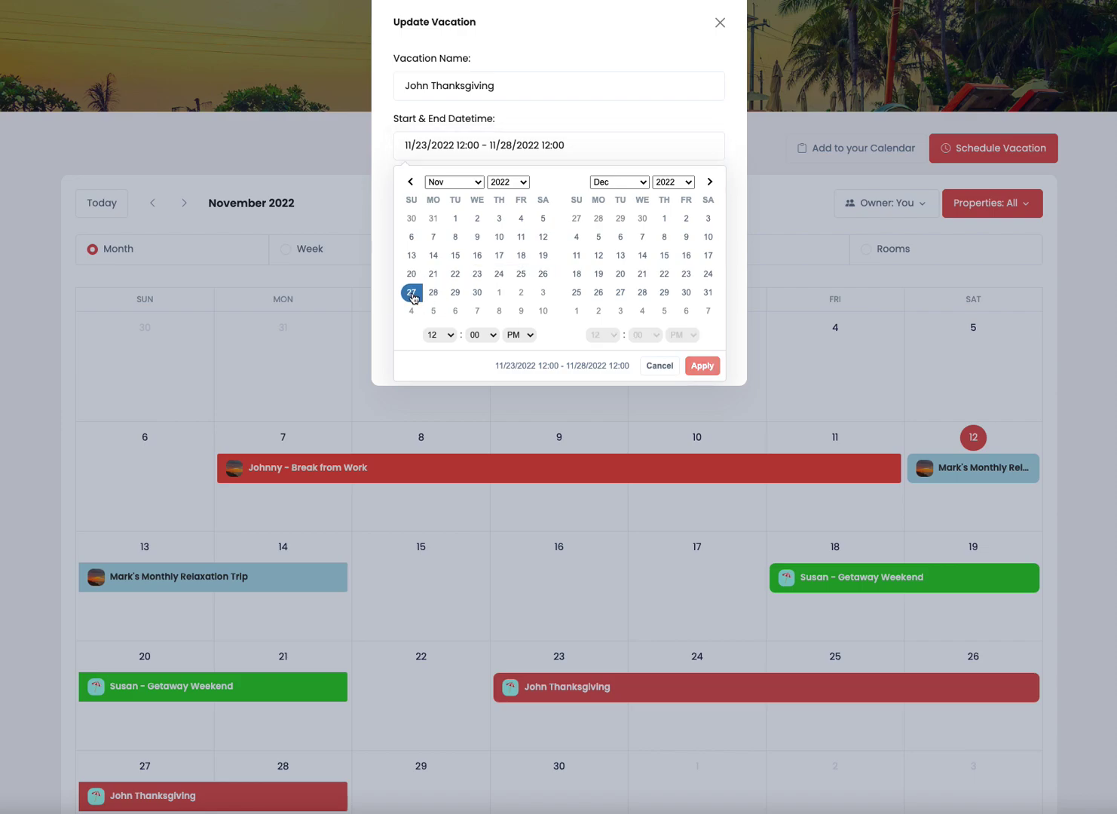
click(486, 273)
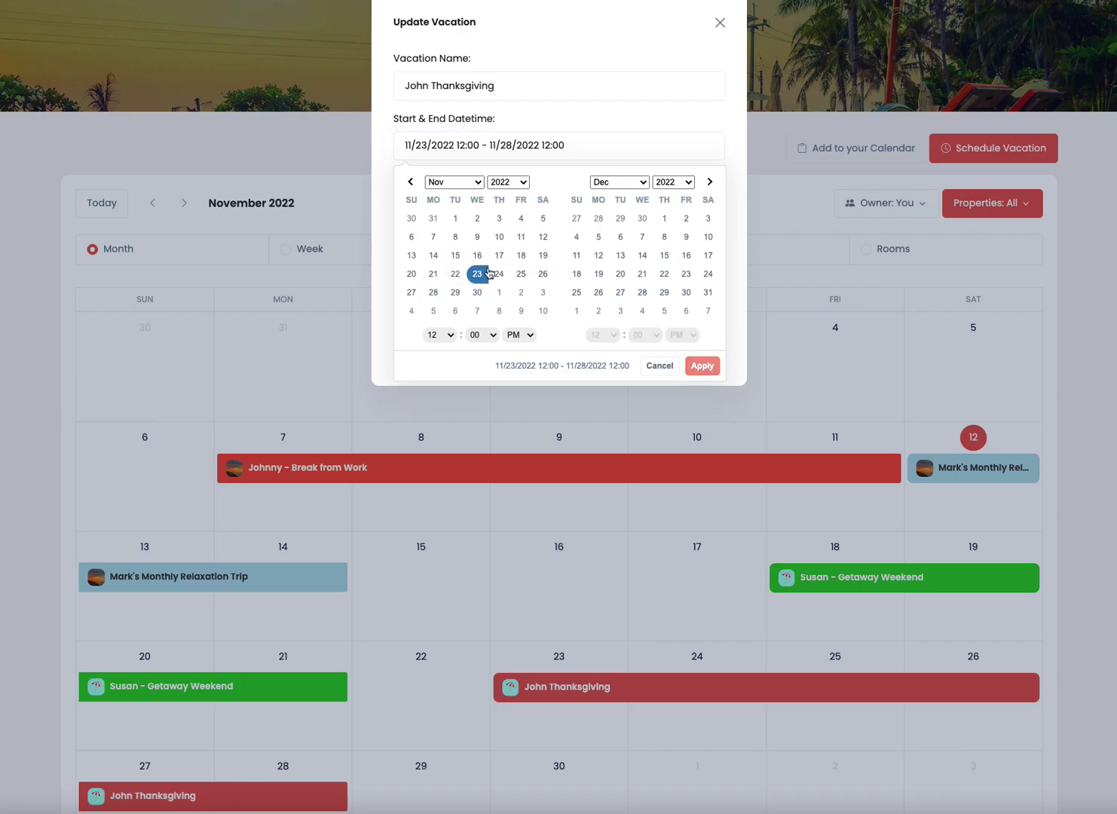
click(411, 292)
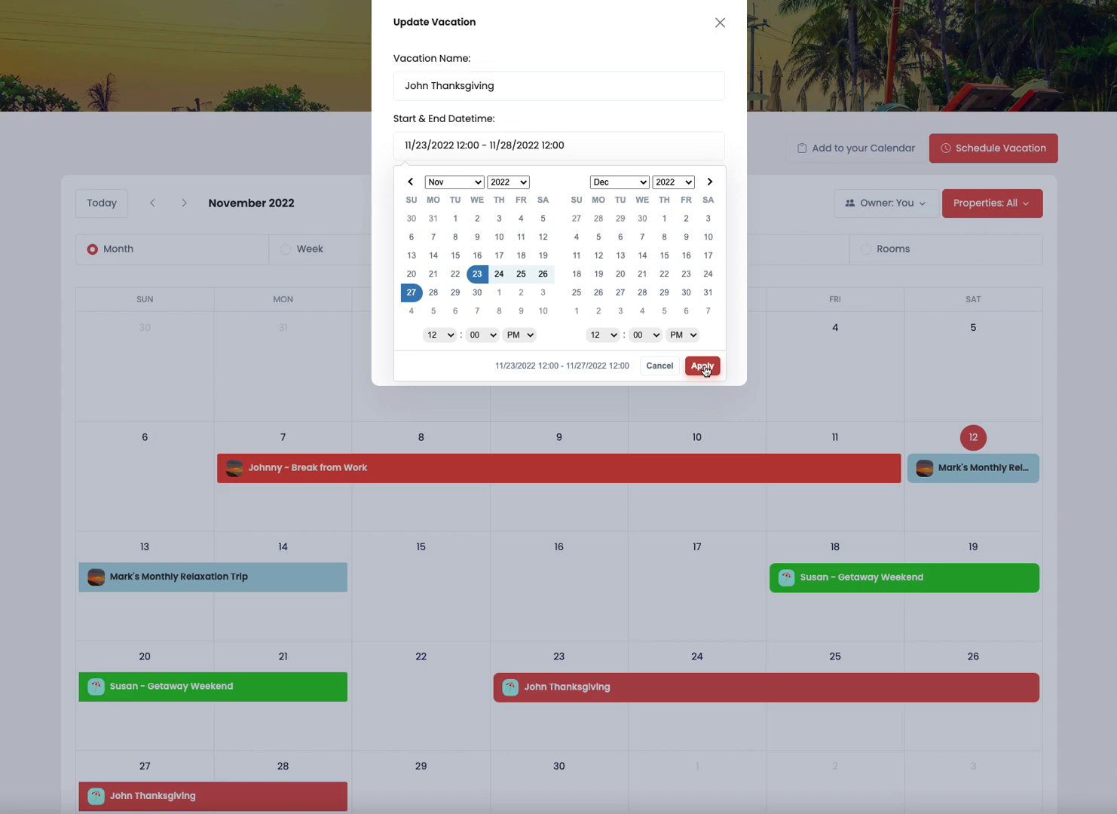
click(704, 368)
click(687, 348)
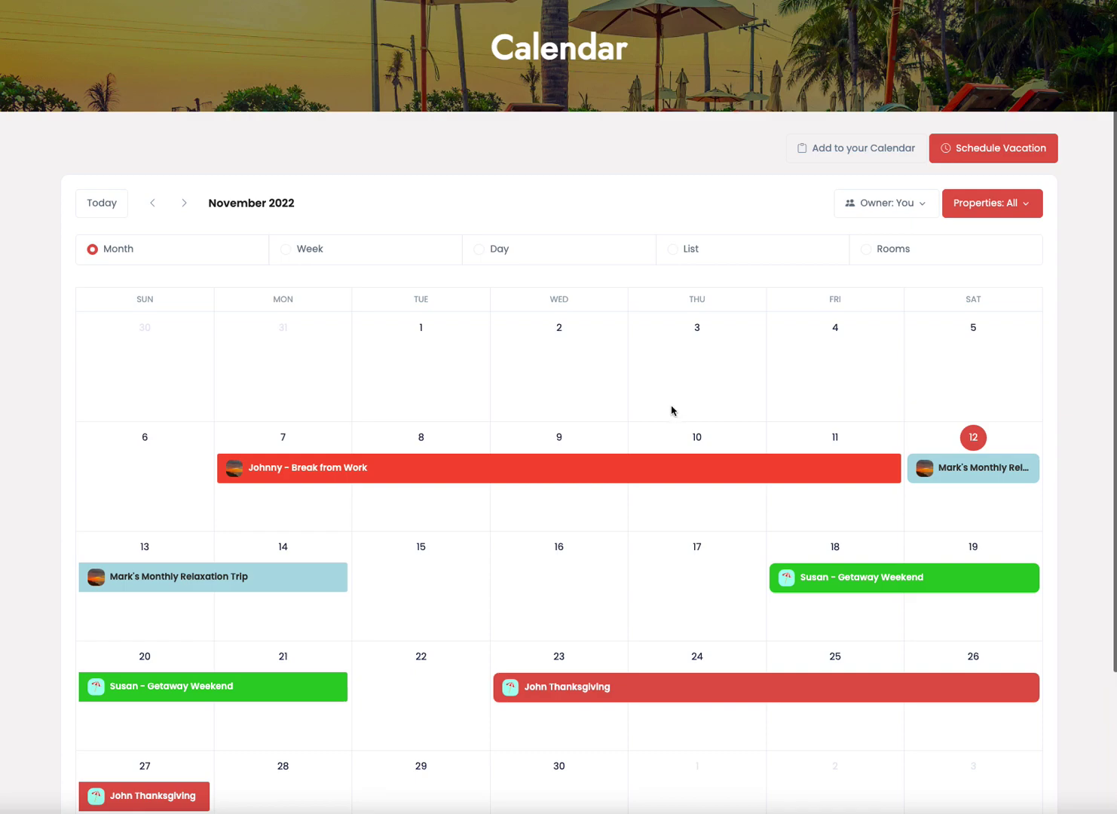
Start a new vacation on November 28 and set its dates to 11/28/2022 through 11/30/2022
scroll(600, 508, down, 1)
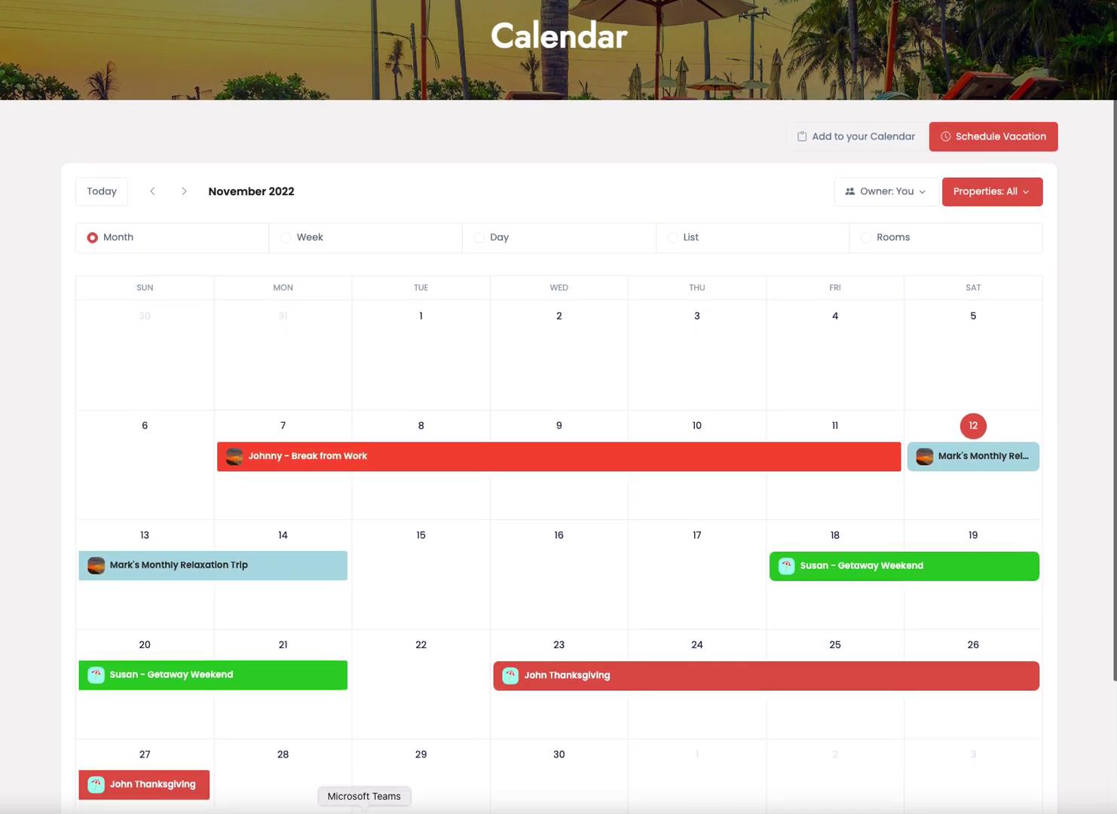
click(288, 787)
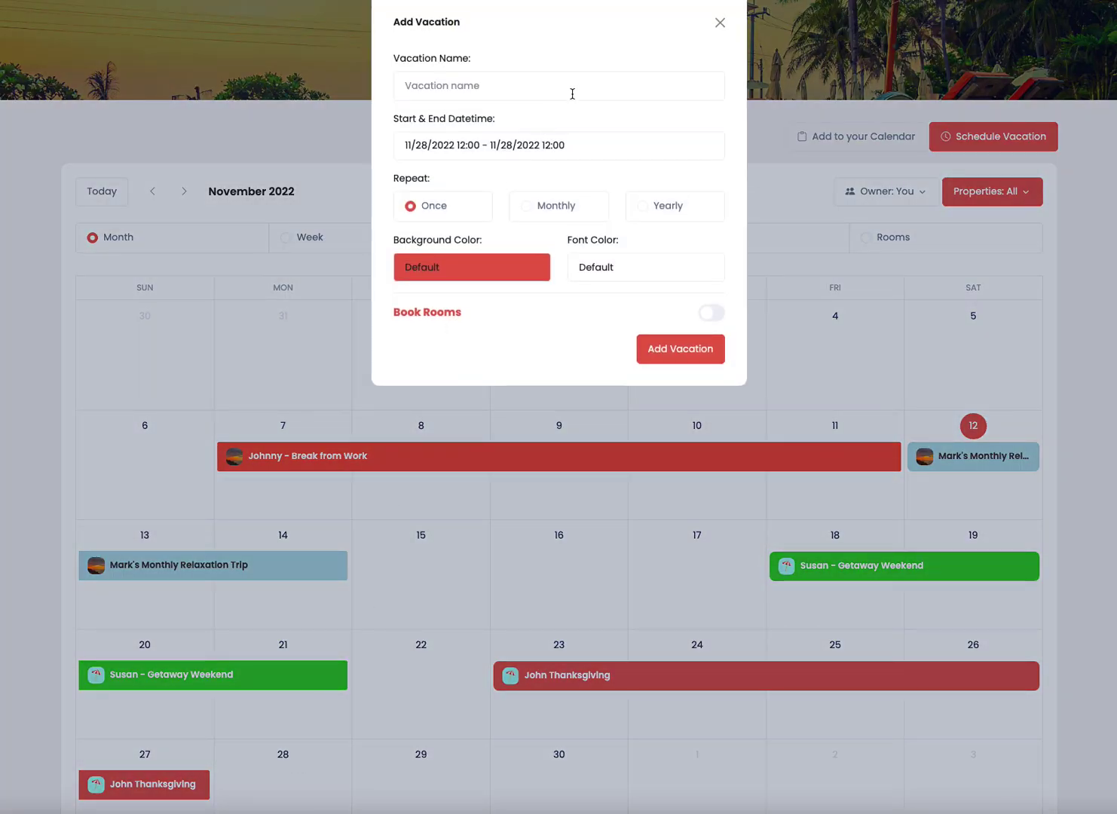
click(531, 144)
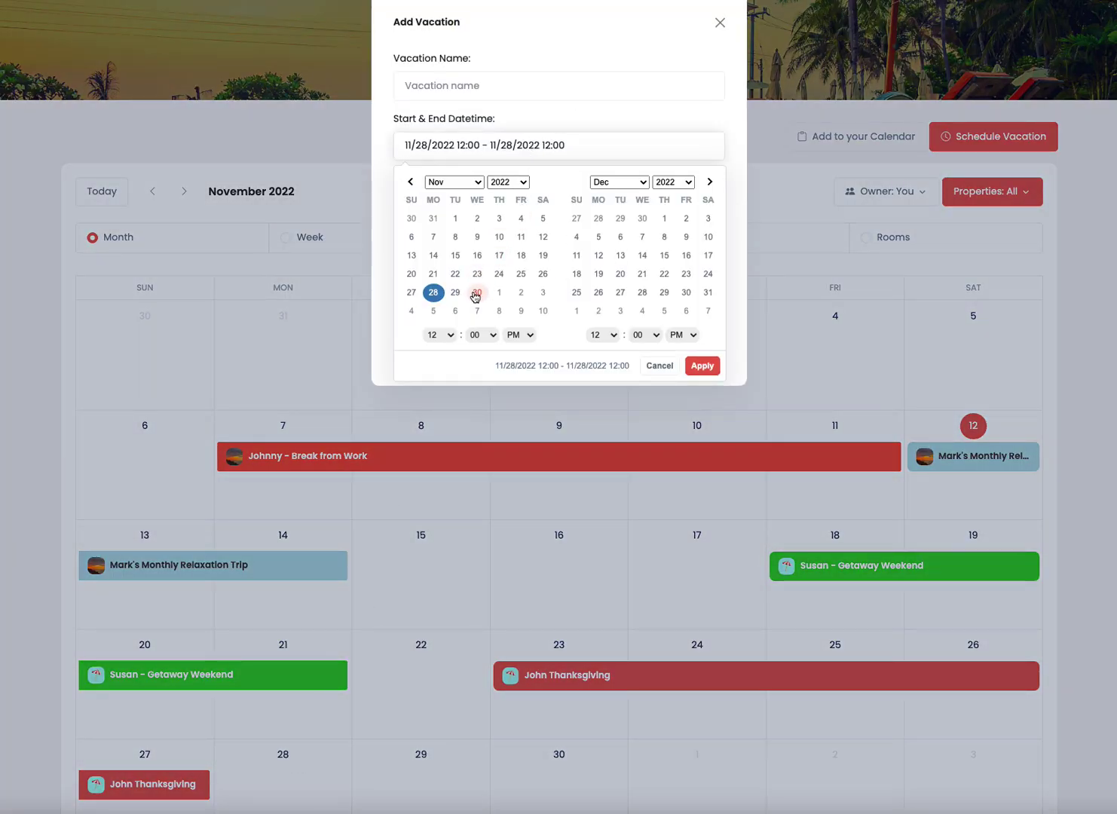
click(433, 293)
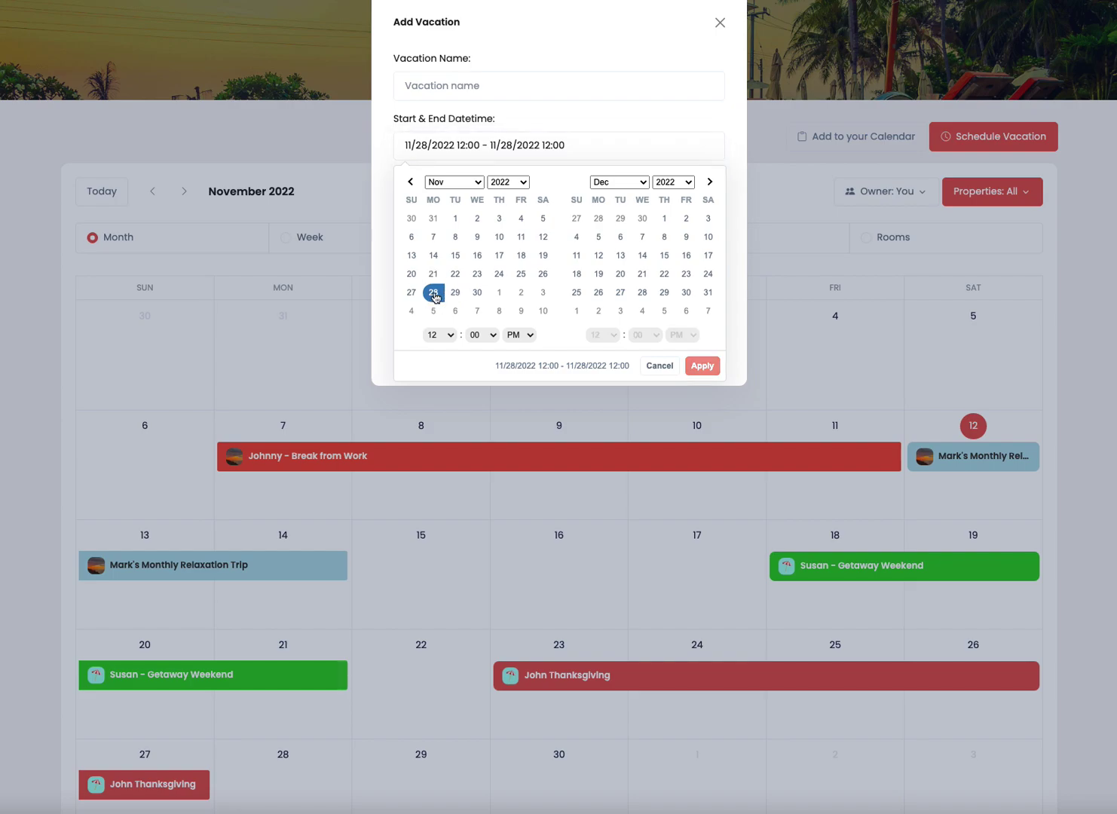
click(477, 293)
click(702, 366)
Name the vacation "House Maintenance", give it a Pink background color, and try to add it to the calendar
click(466, 74)
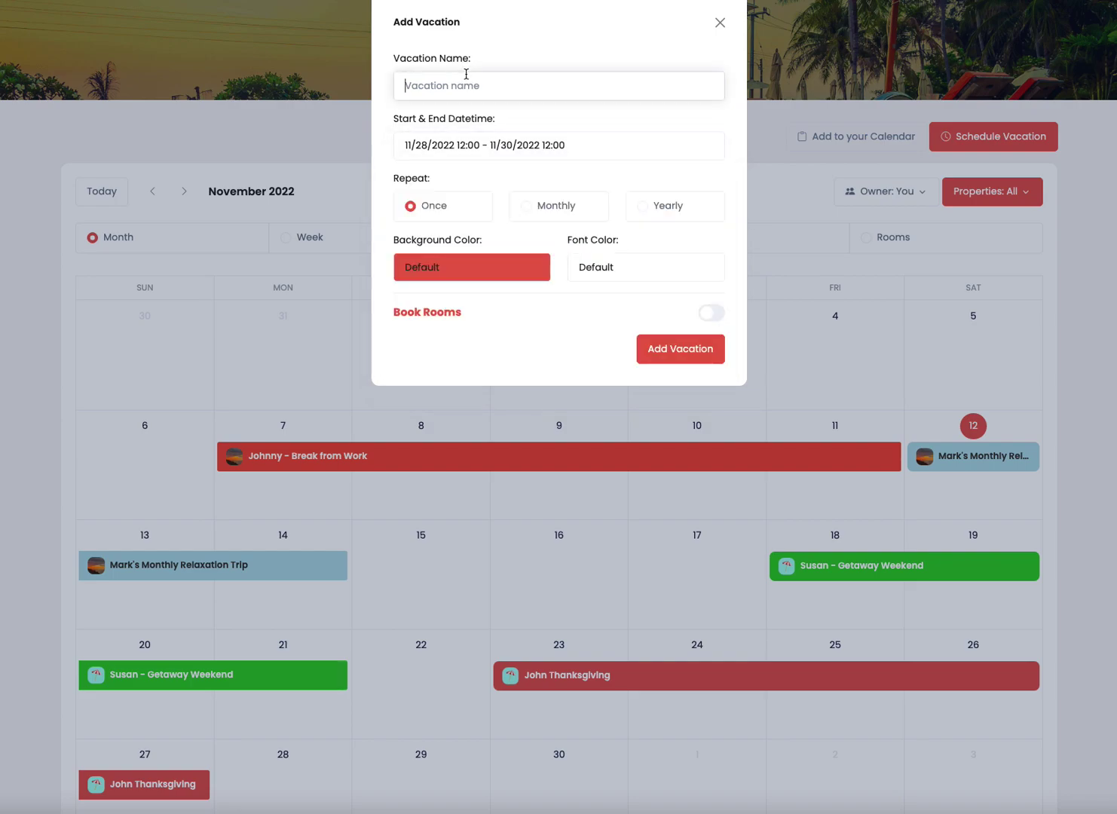
text(House Maintenance)
click(536, 267)
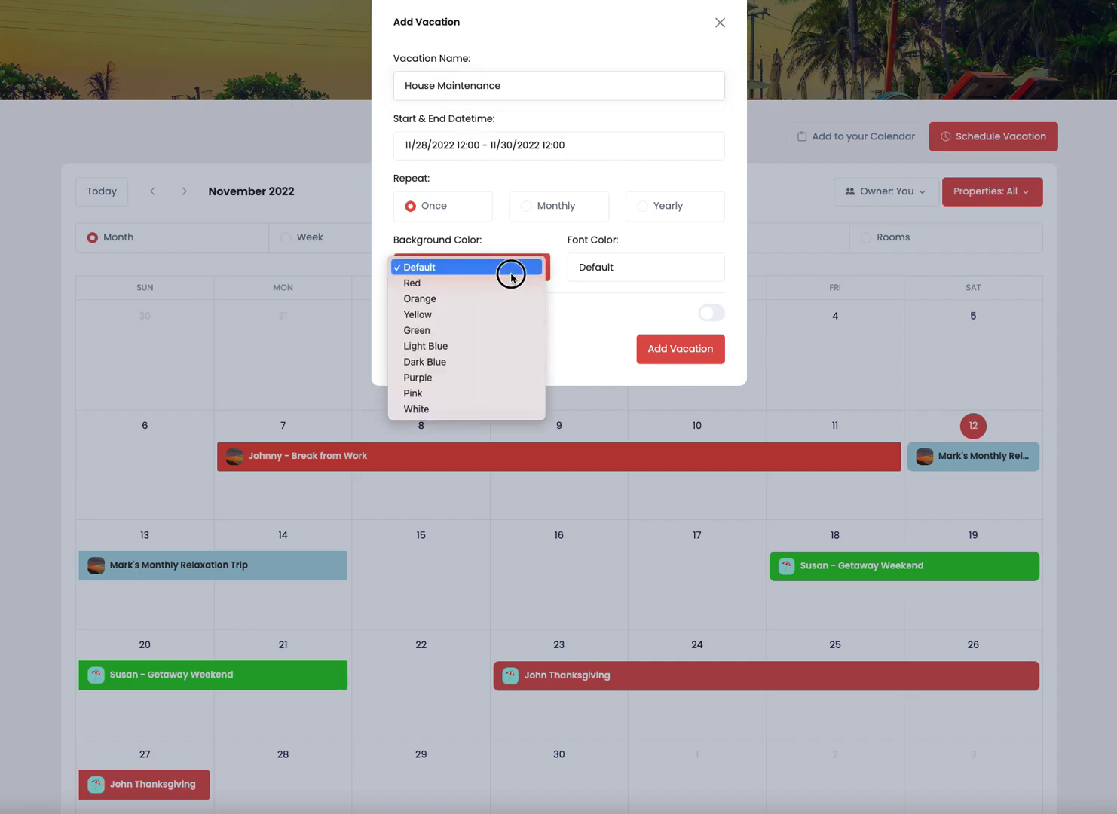
click(446, 394)
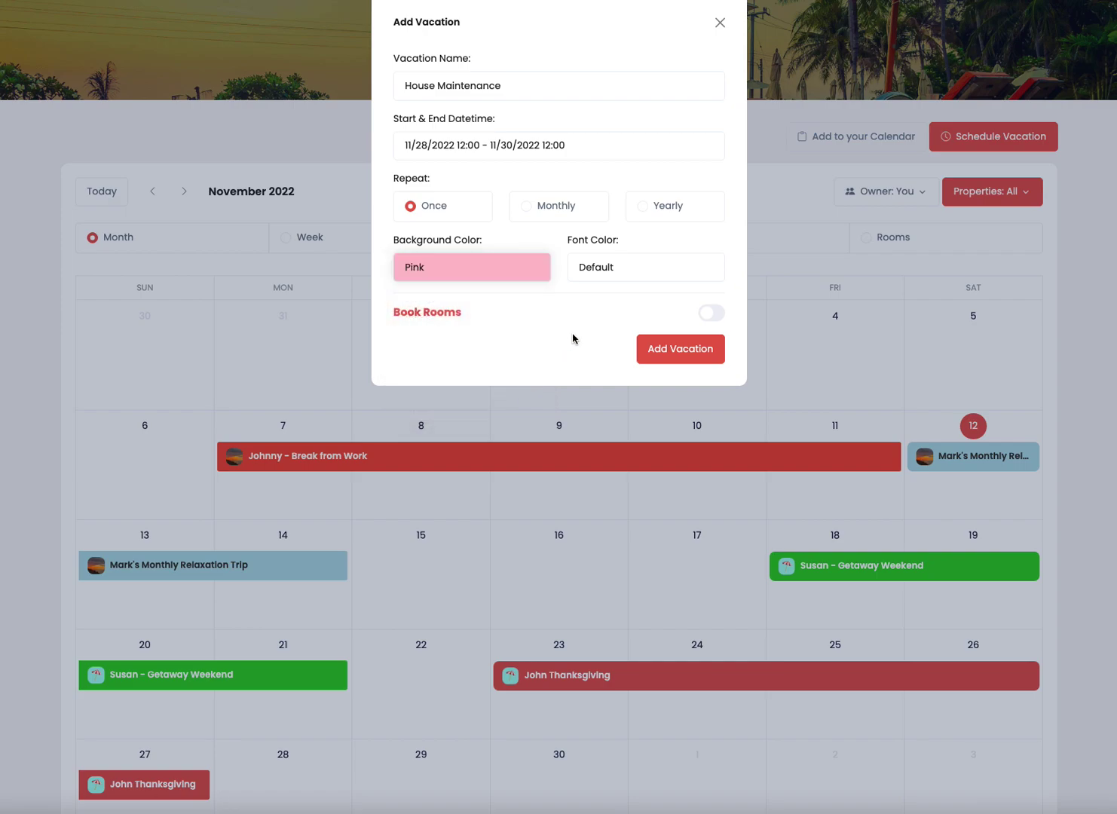
click(683, 355)
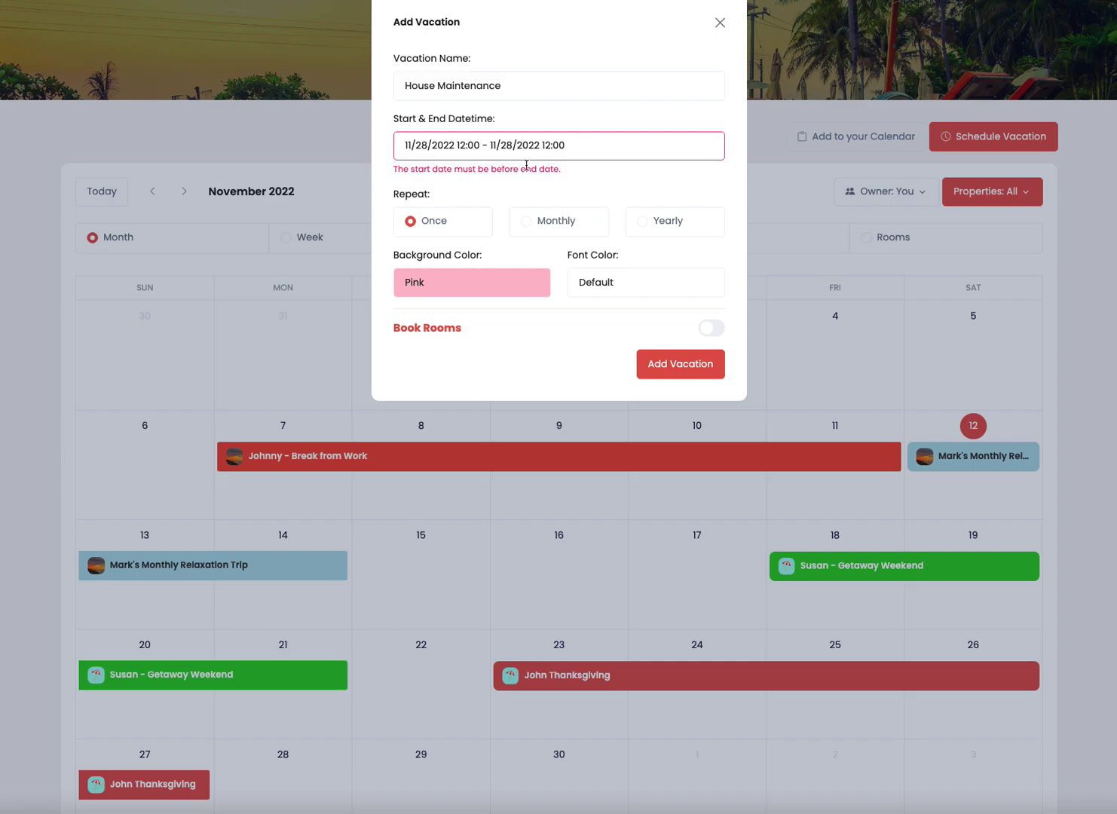
Set the House Maintenance vacation's dates to 11/28/2022 through 11/30/2022 and add it to the calendar
click(491, 145)
click(434, 292)
click(477, 292)
click(693, 366)
click(690, 355)
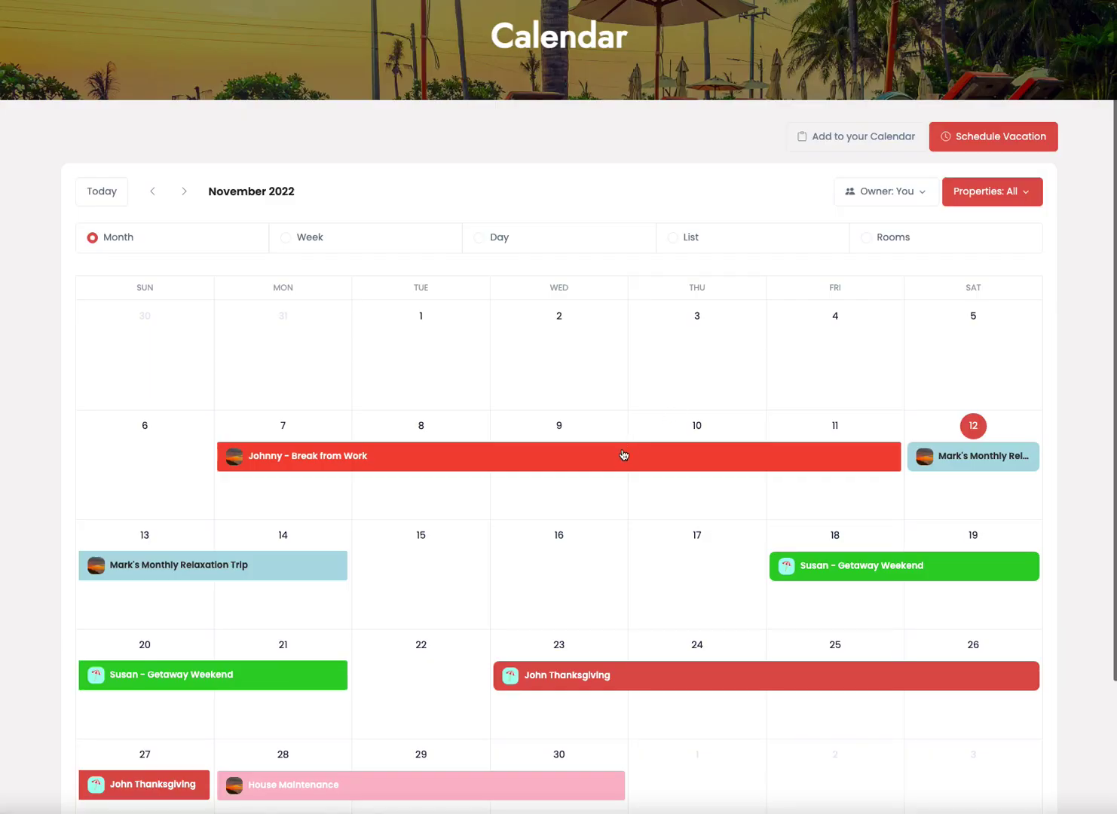
scroll(623, 456, down, 1)
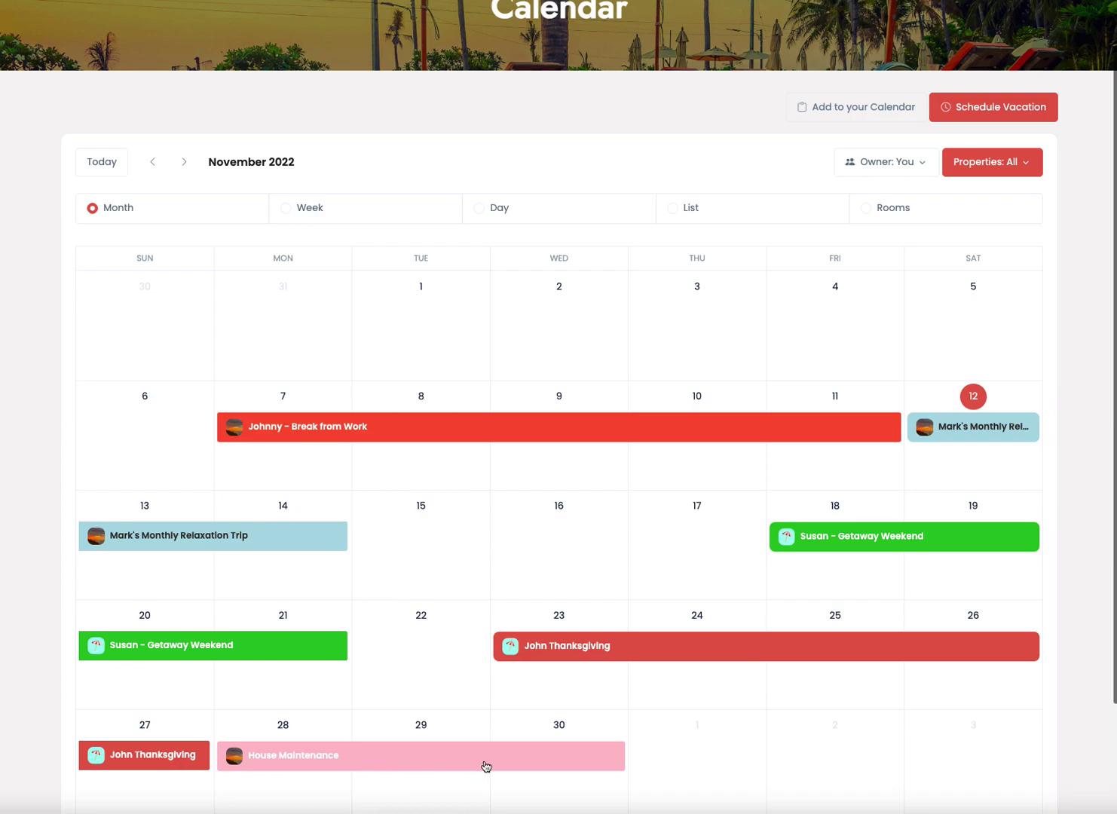
scroll(483, 761, up, 3)
scroll(476, 724, down, 1)
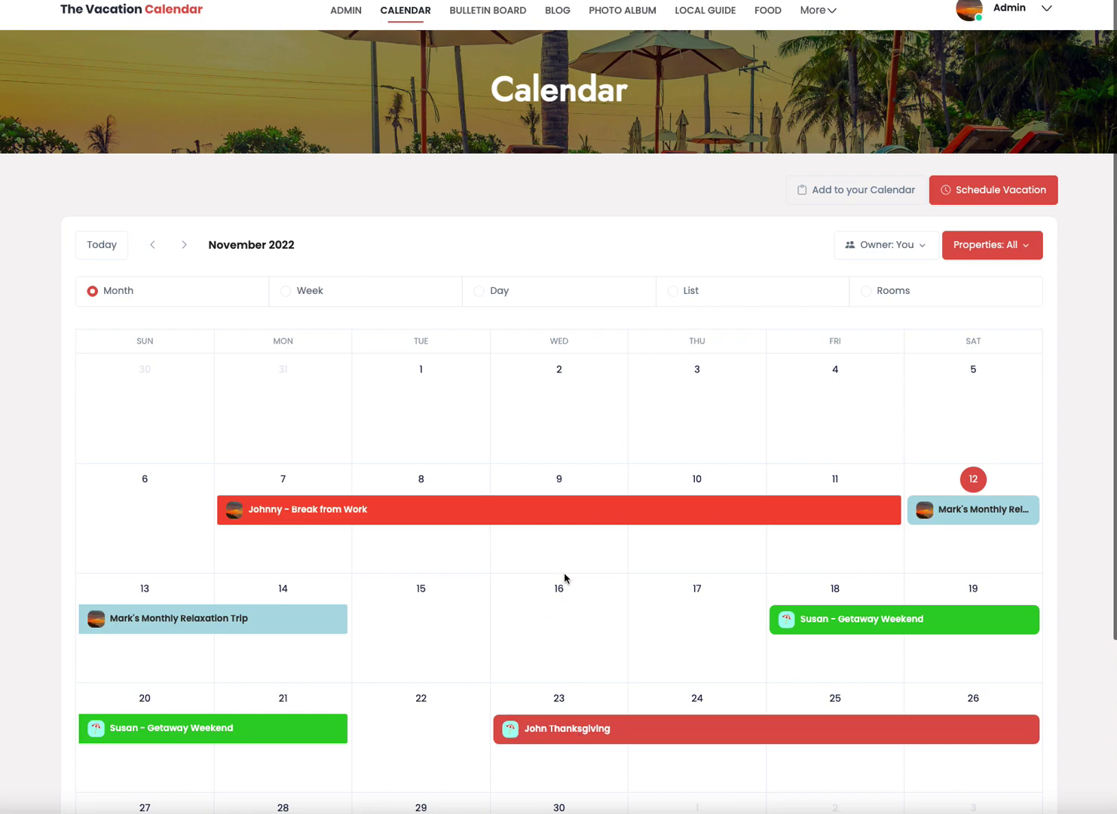
Switch to Firefox, where the Owner account is signed in, and reload its calendar page
key(super+Tab)
key(super+Tab)
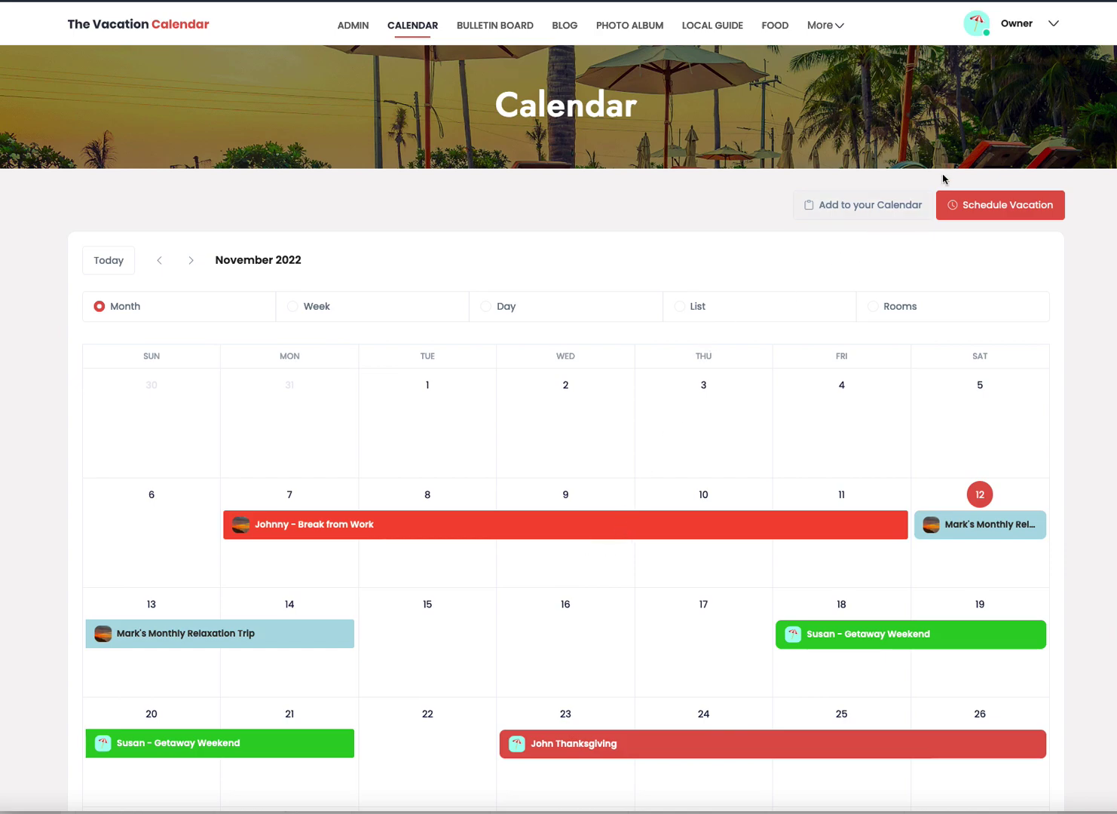
scroll(443, 483, down, 4)
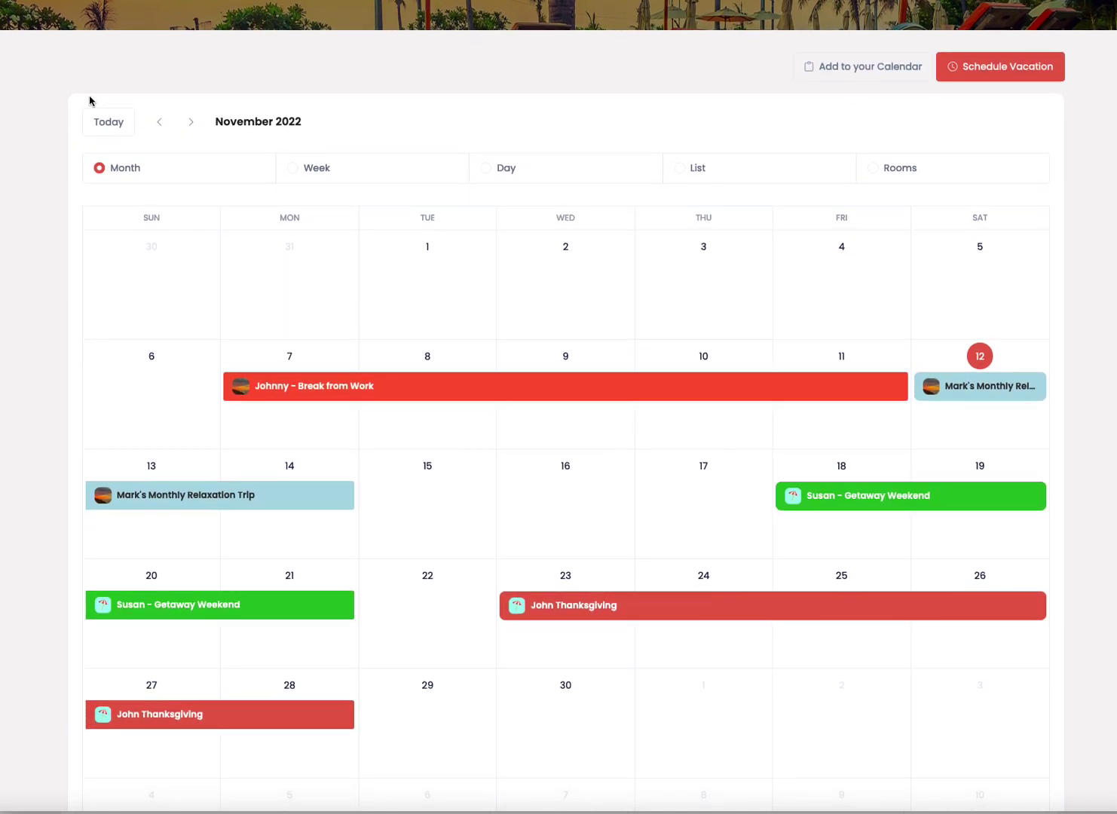
scroll(151, 128, up, 5)
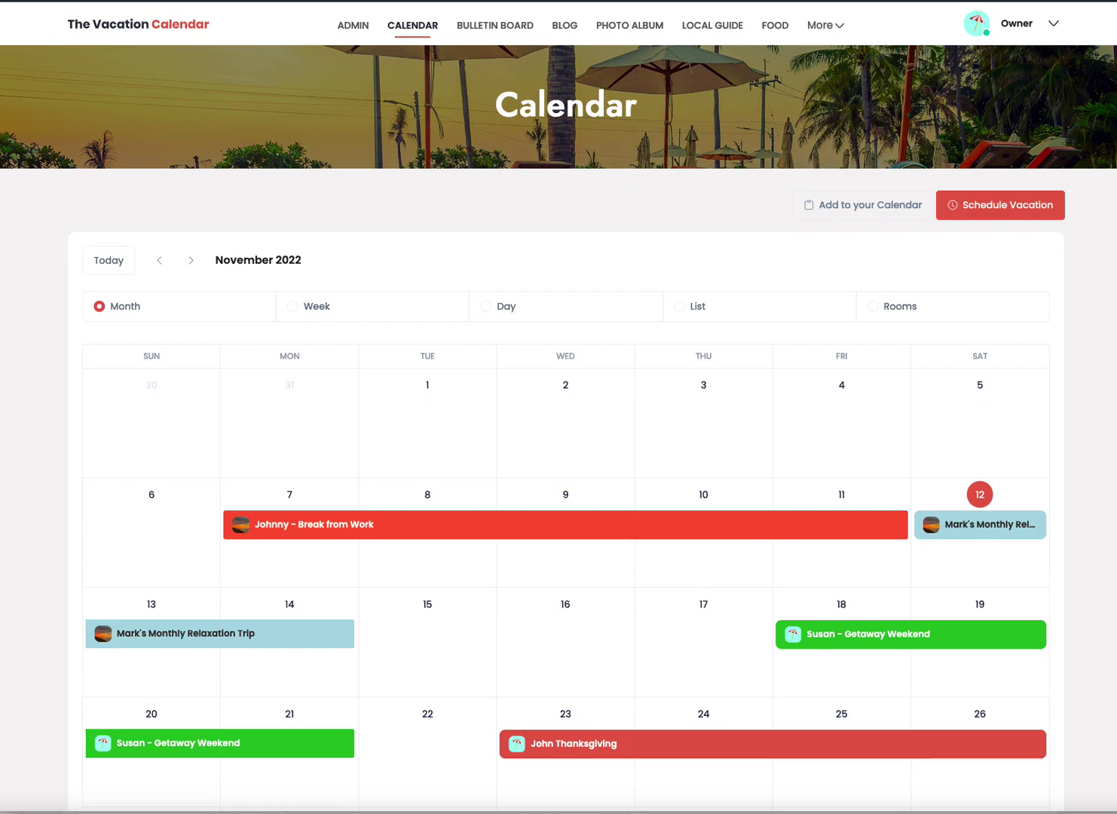
key(ctrl+l)
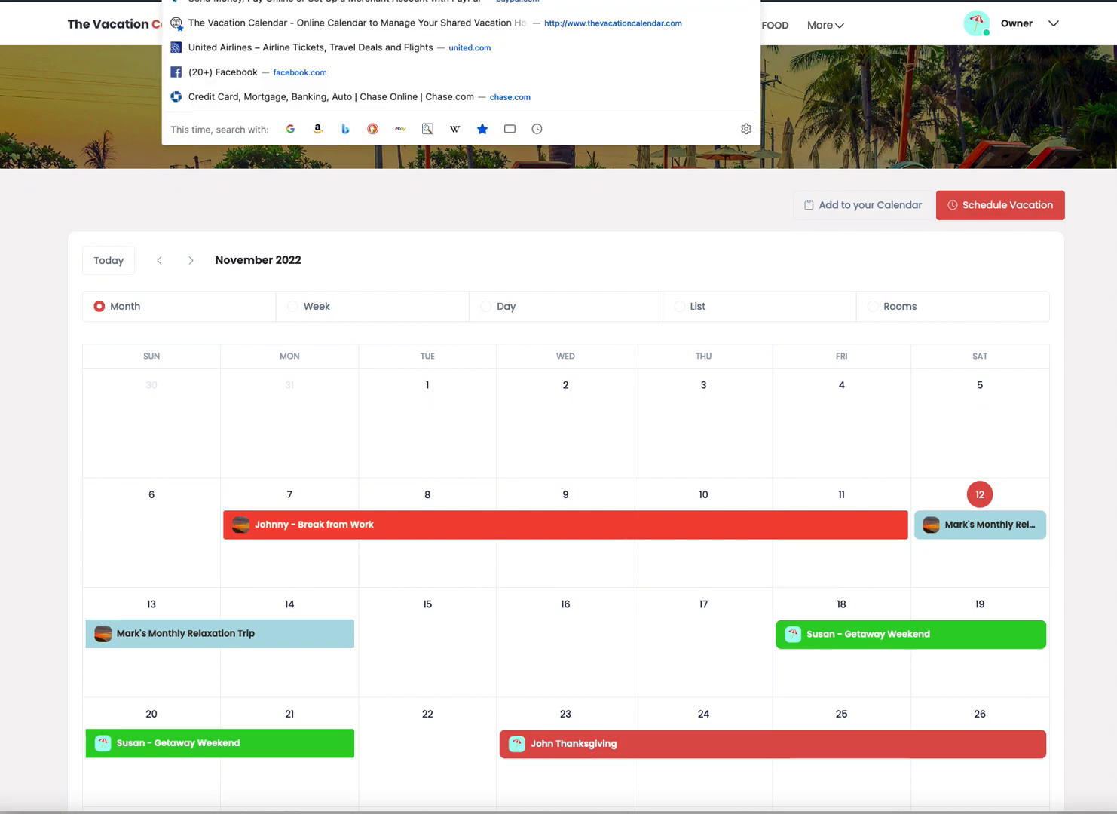
key(Return)
View the request-to-join form for the House Maintenance vacation from the Owner account and close it without sending
scroll(422, 497, down, 2)
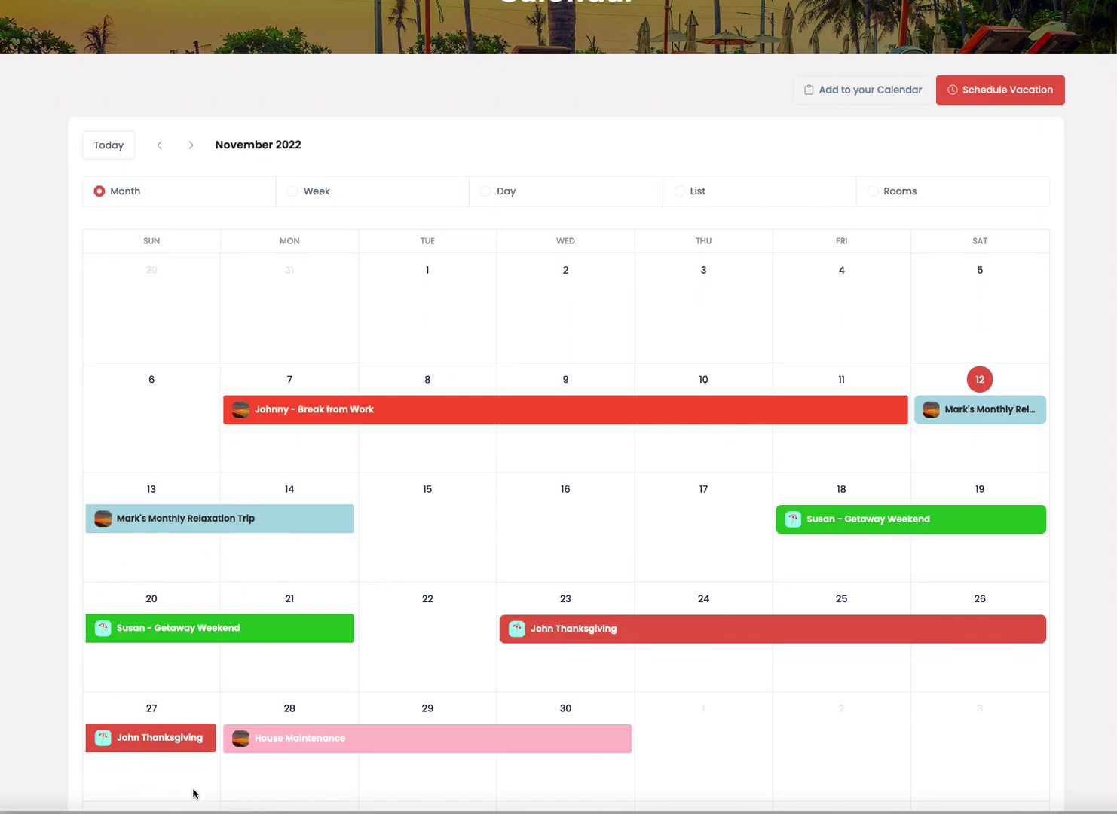
click(292, 742)
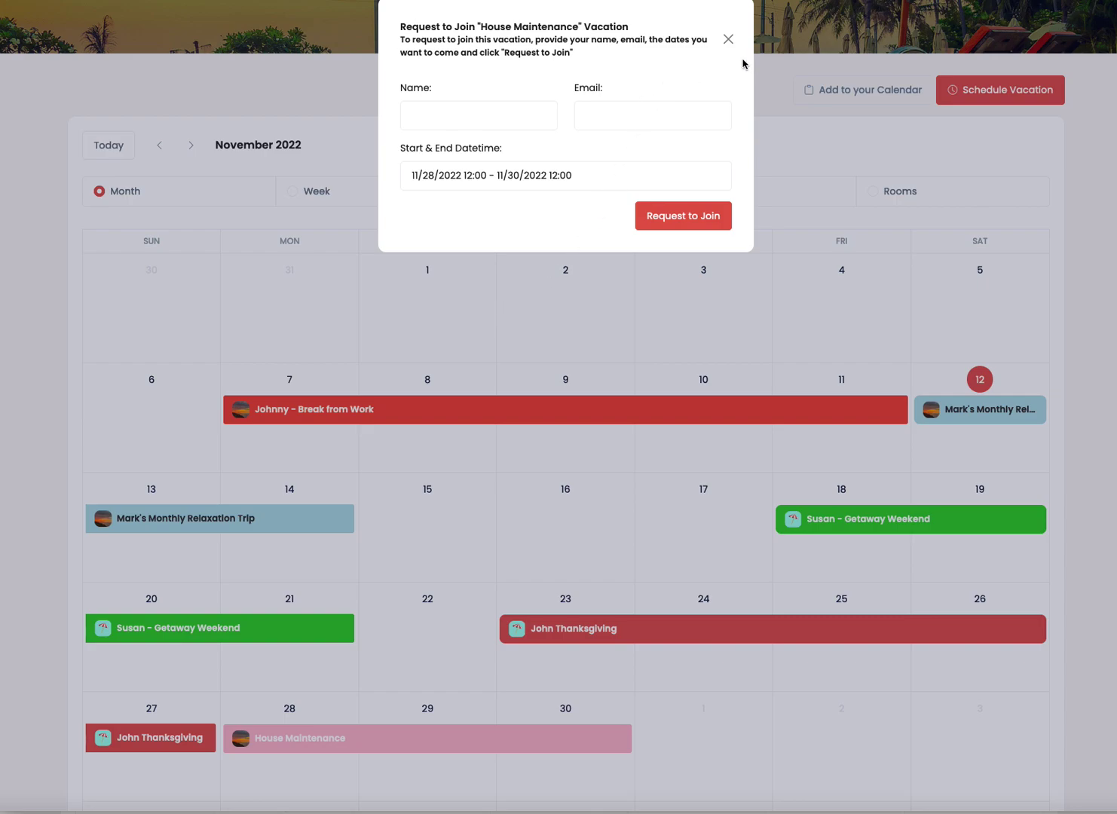
click(727, 40)
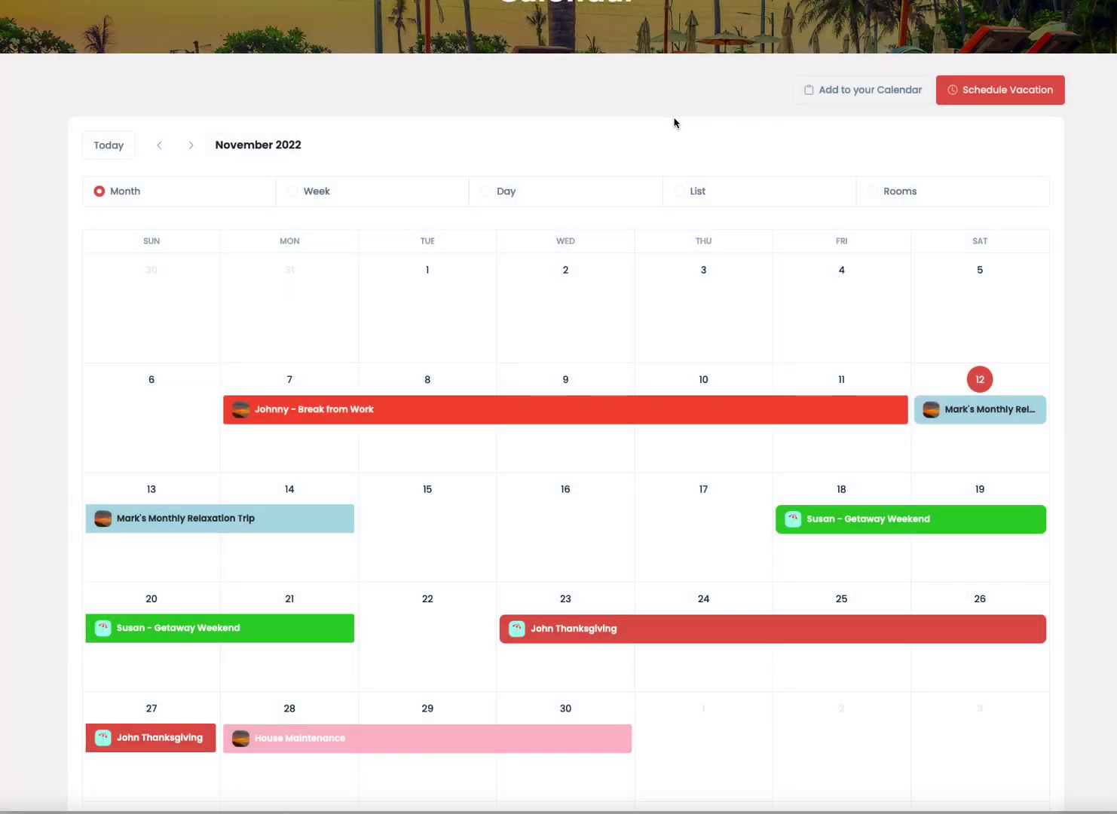
Switch back to Google Chrome with the Admin account and review the scheduling and Owner-permission preferences in the account information settings
key(super+Tab)
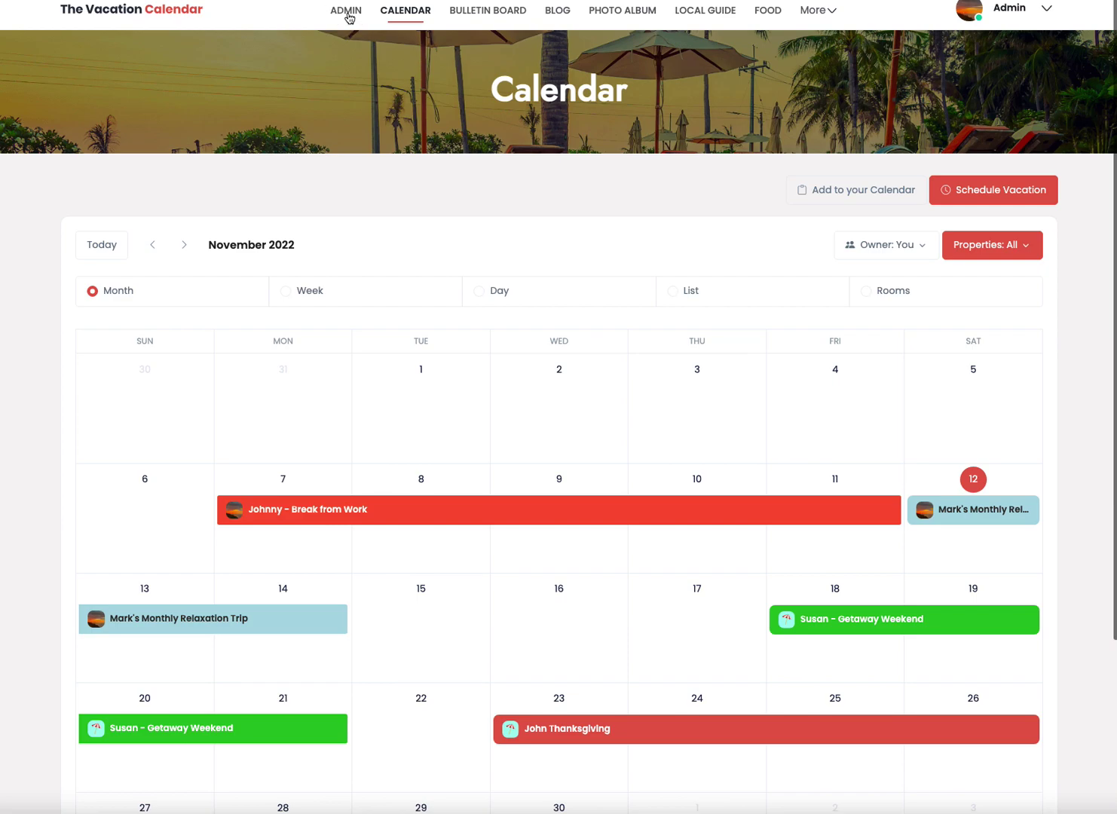
click(347, 13)
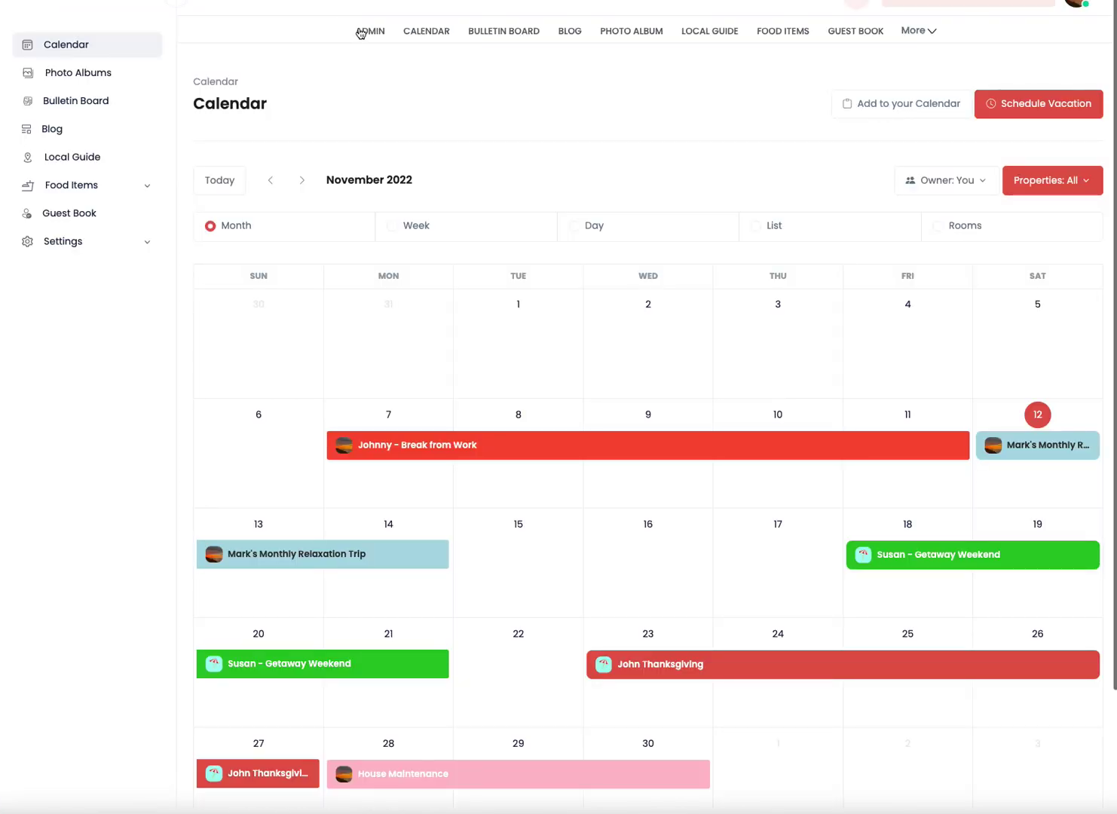
click(145, 247)
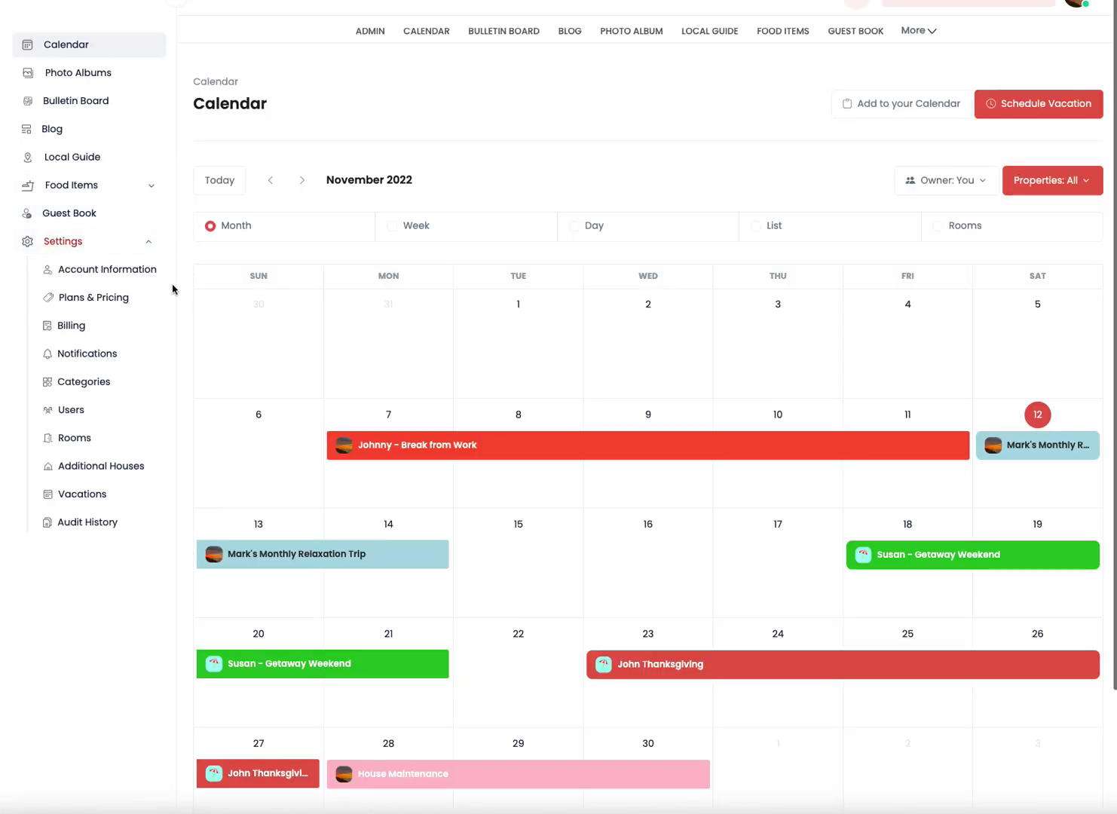
click(102, 269)
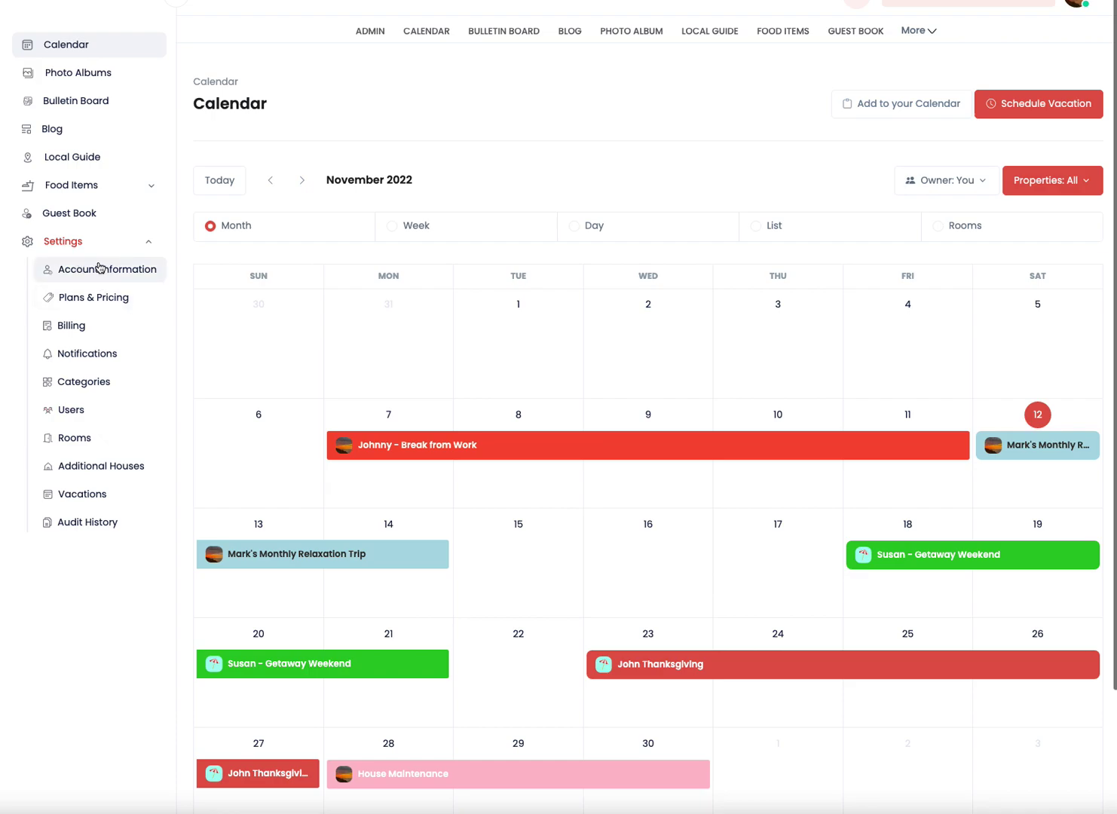
scroll(699, 328, down, 10)
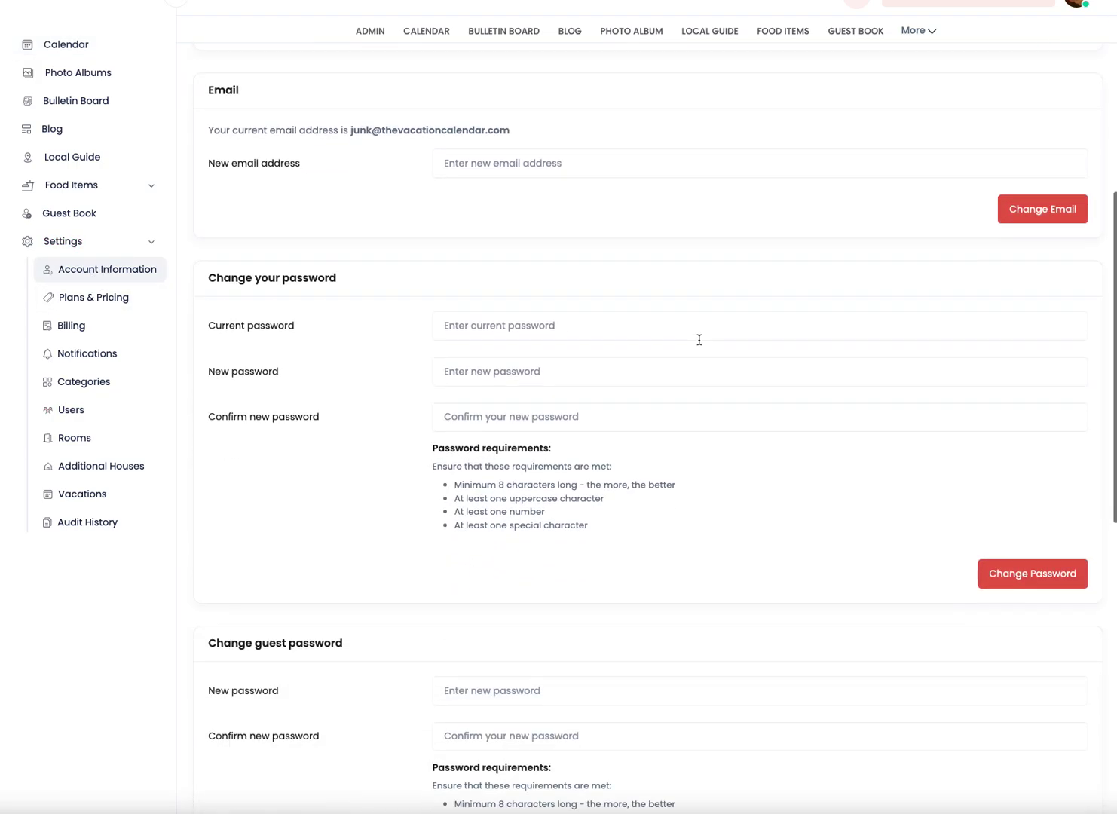
scroll(691, 354, down, 2)
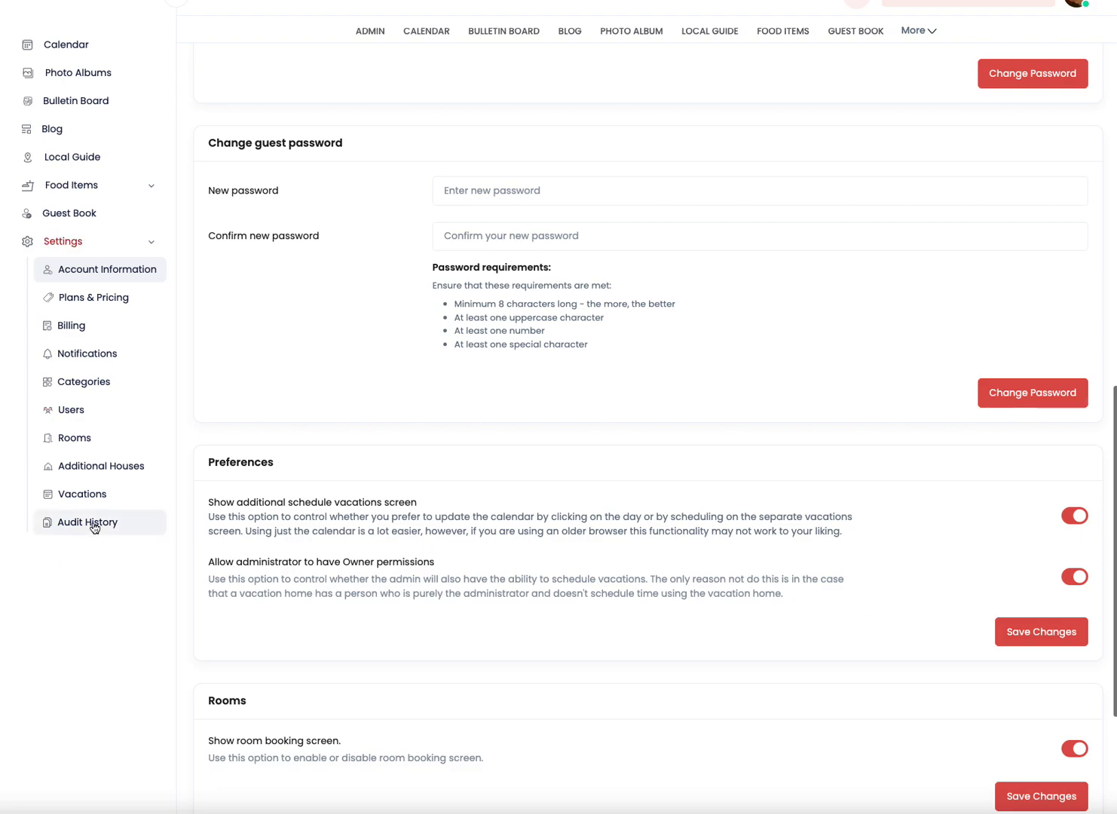
Open the list of scheduled vacations in the settings and filter it to the Owner account's vacations
click(75, 494)
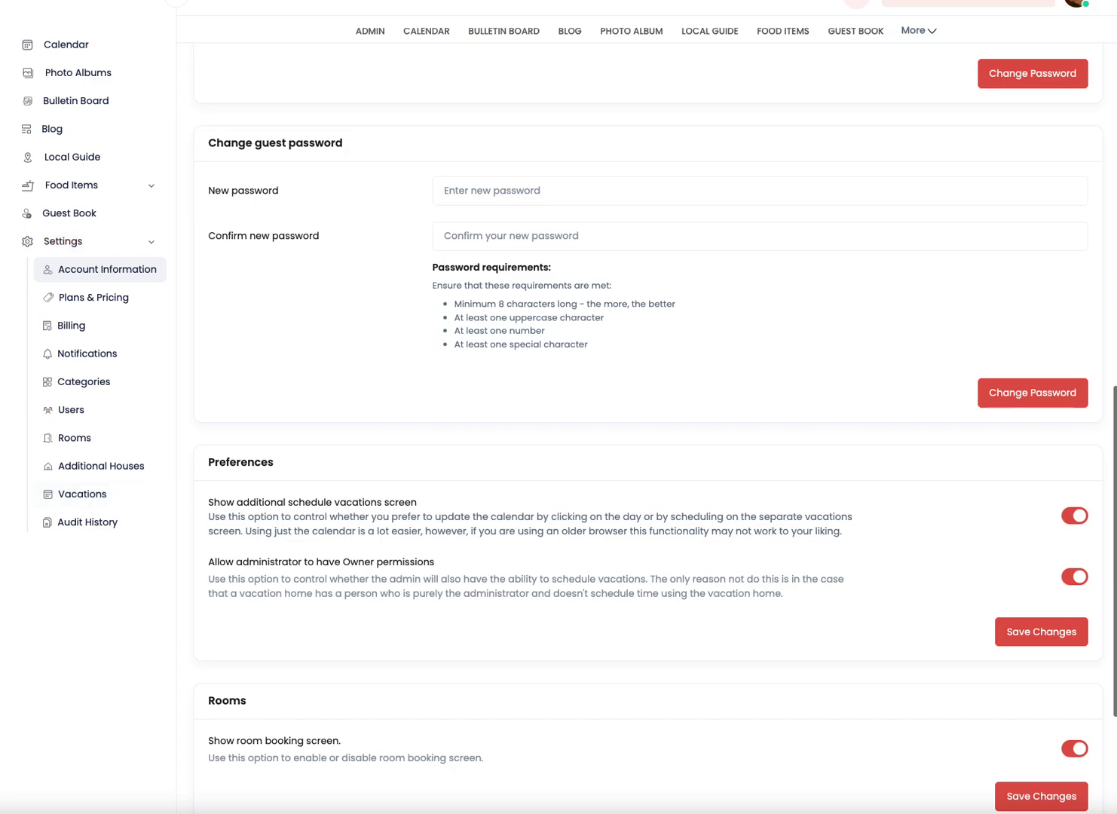
click(103, 500)
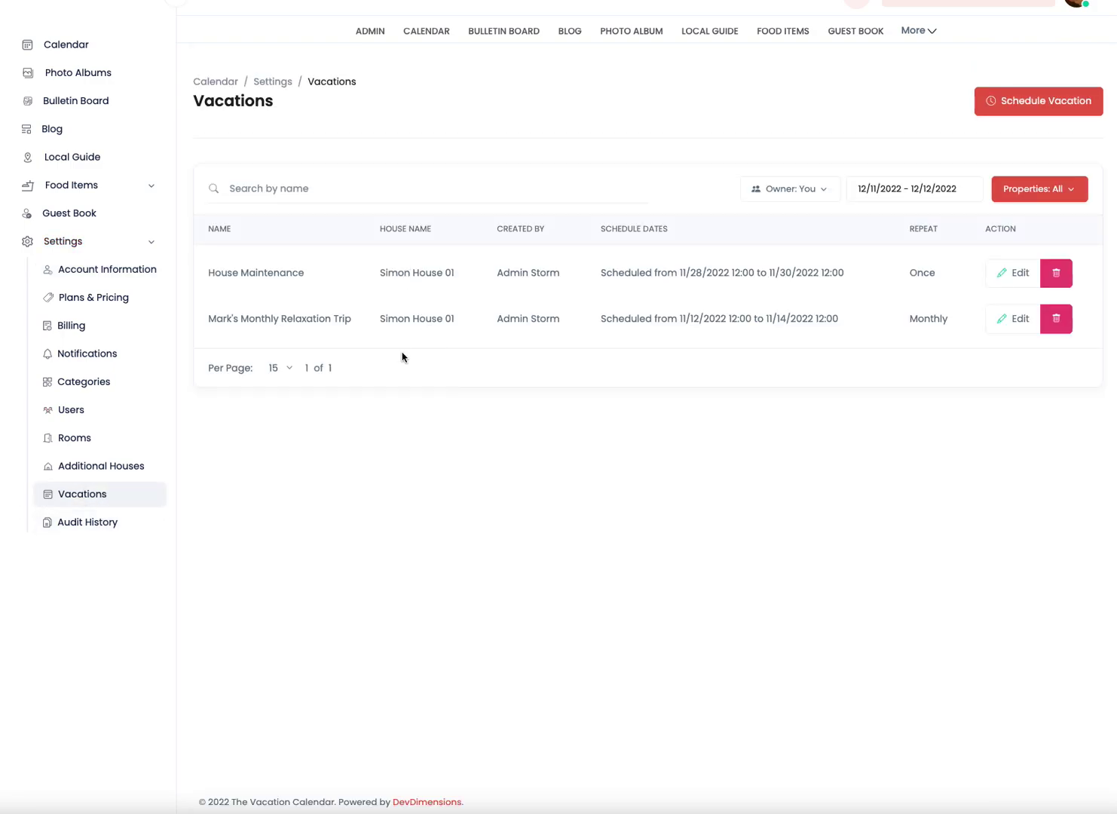
click(811, 193)
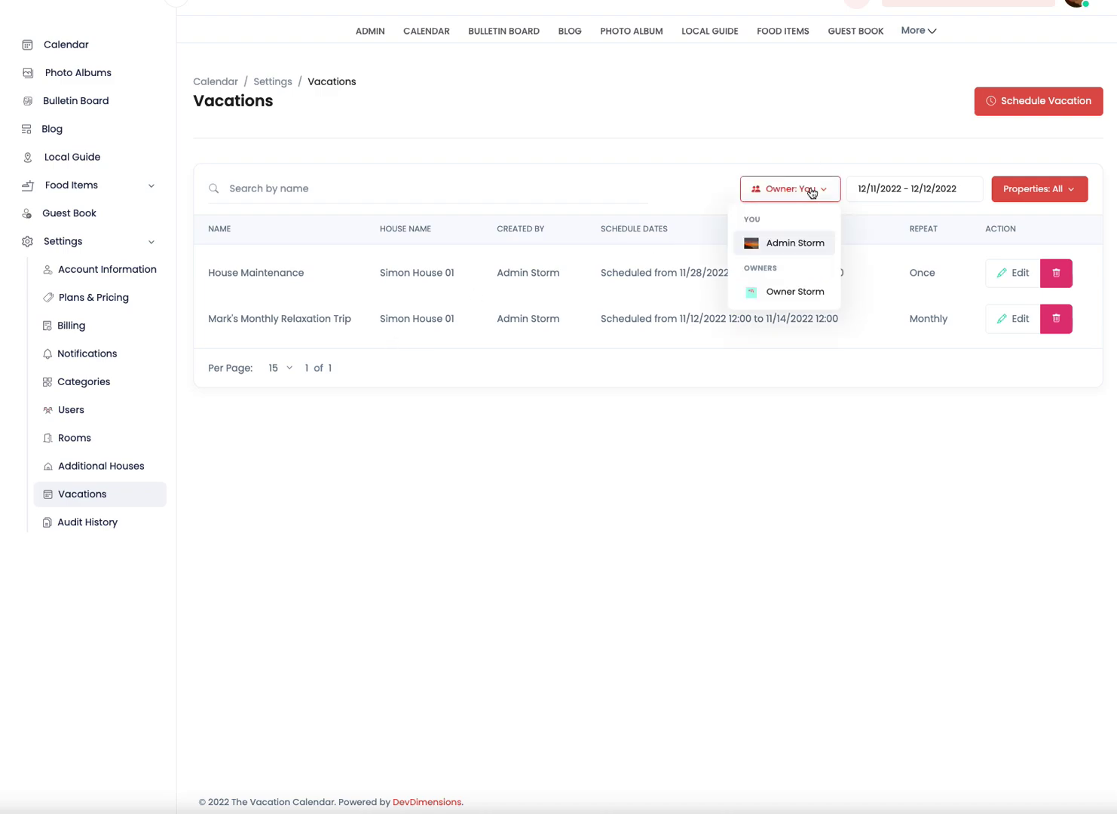
click(787, 299)
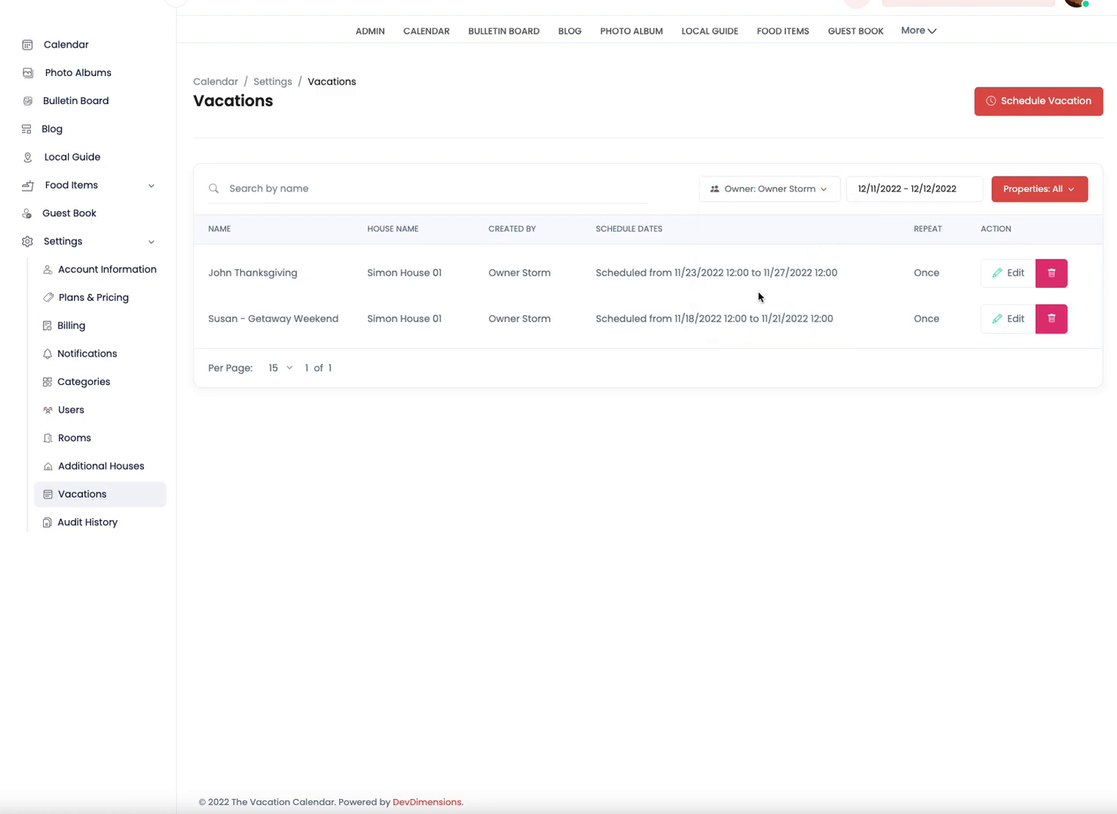
Apply the 12/11/2022 - 12/12/2022 date range to the vacations list and return to the calendar page
click(890, 189)
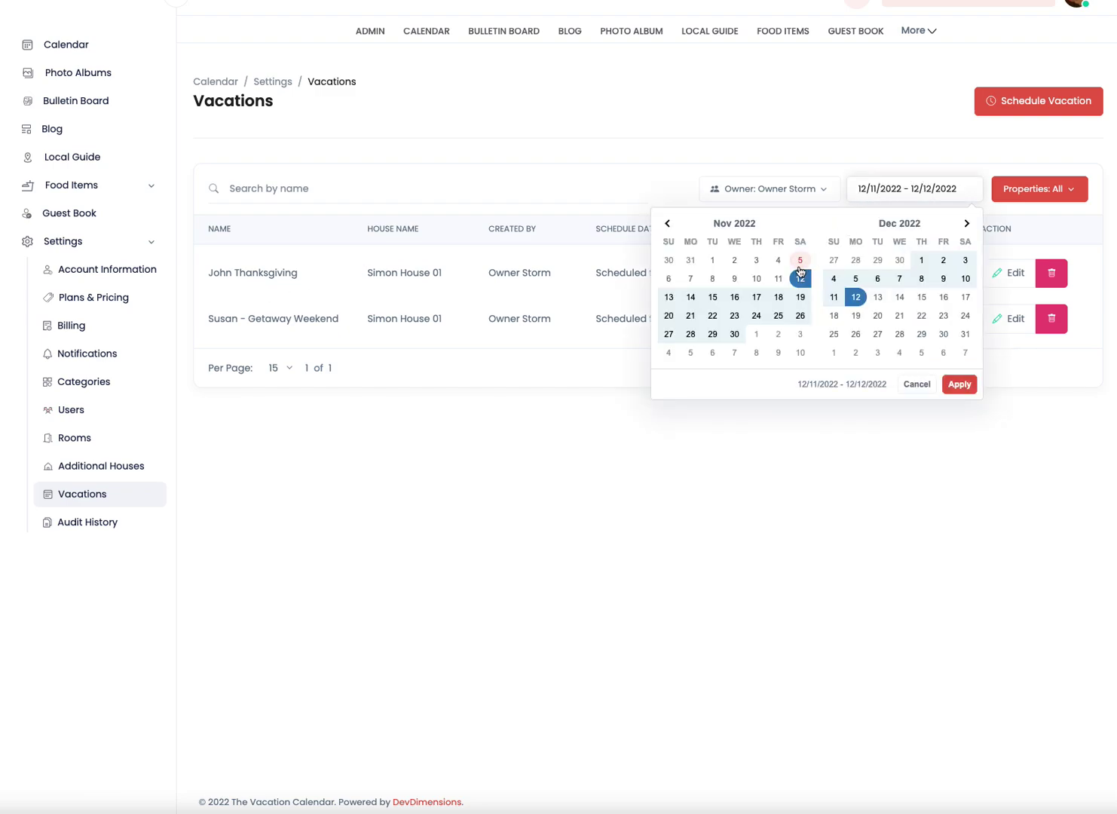
click(959, 384)
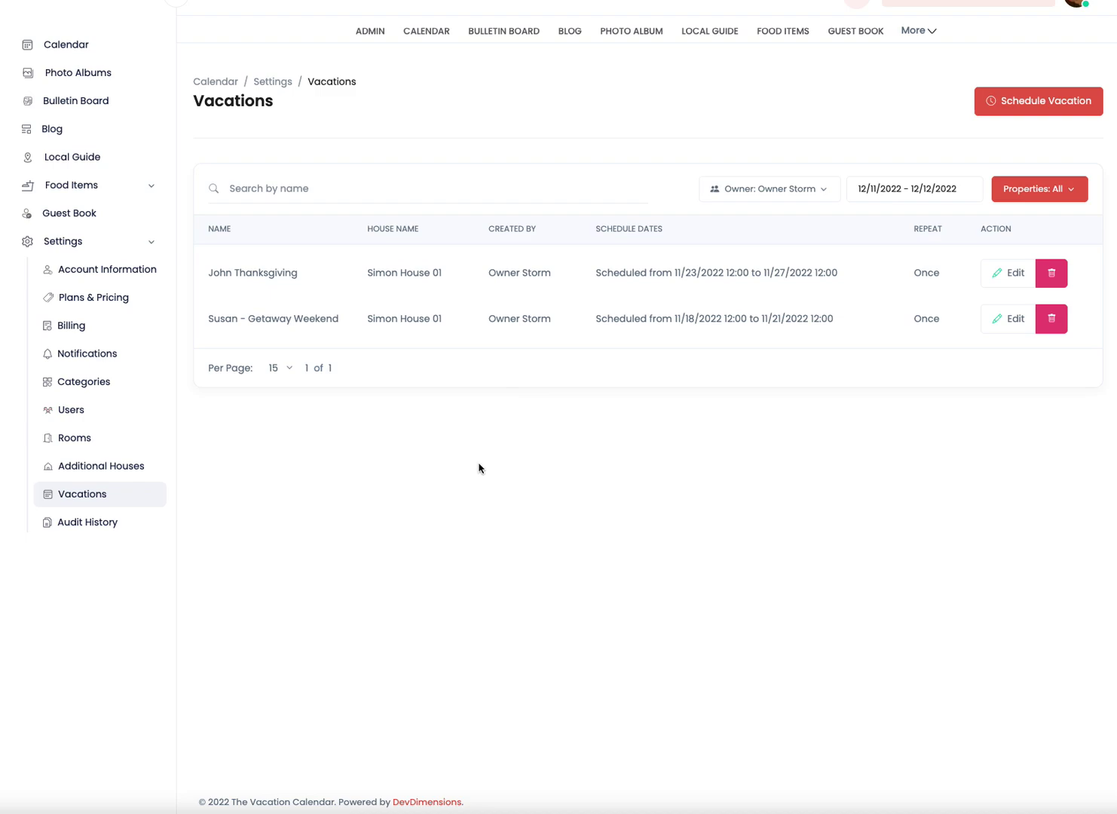
click(420, 36)
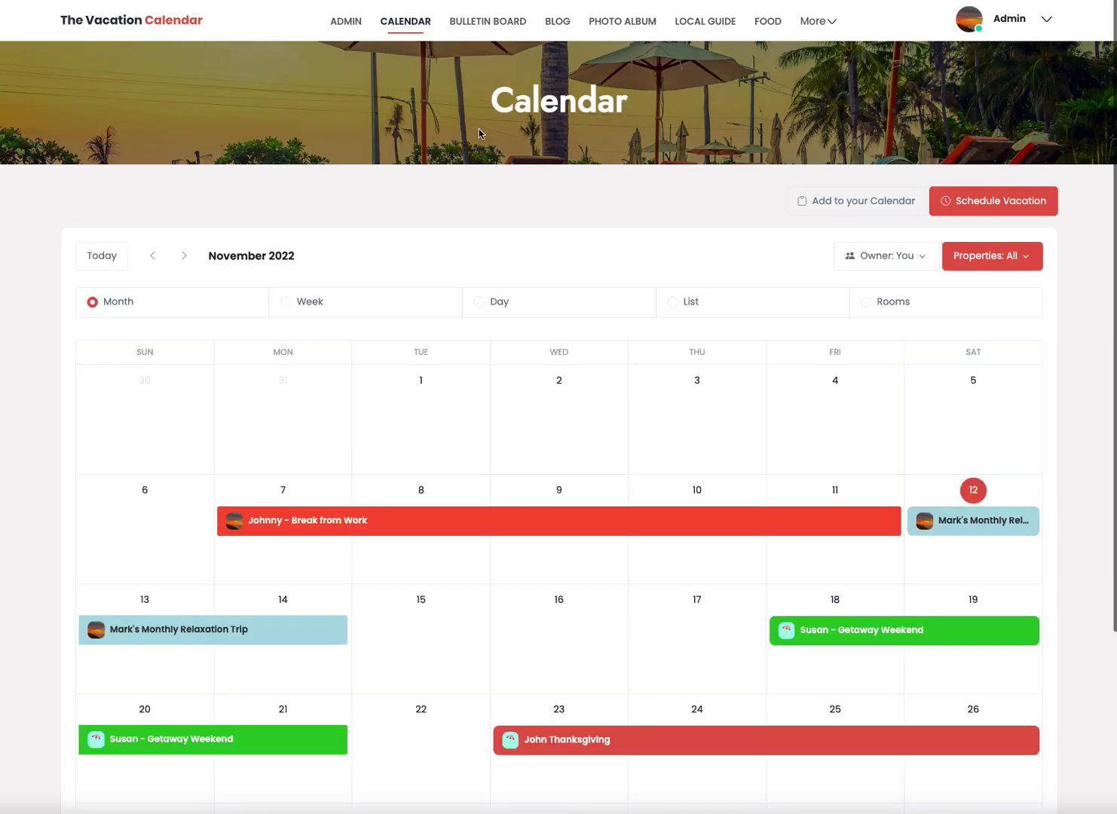